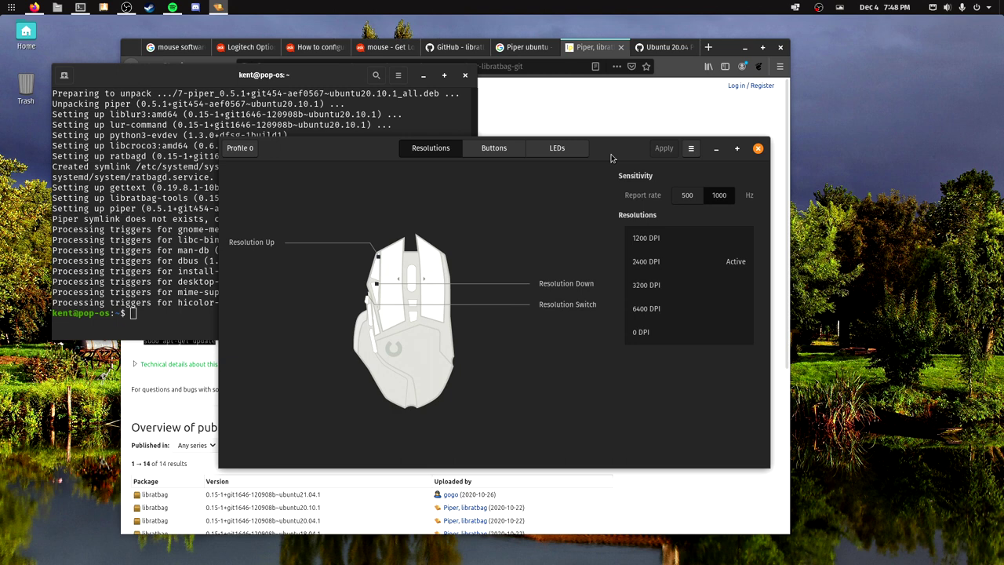
# Switch to the browser and review Piper's GitHub page from the installation instructions up through screenshots, supported devices and the file list
pyautogui.moveTo(612, 158); pyautogui.dragTo(630, 170)
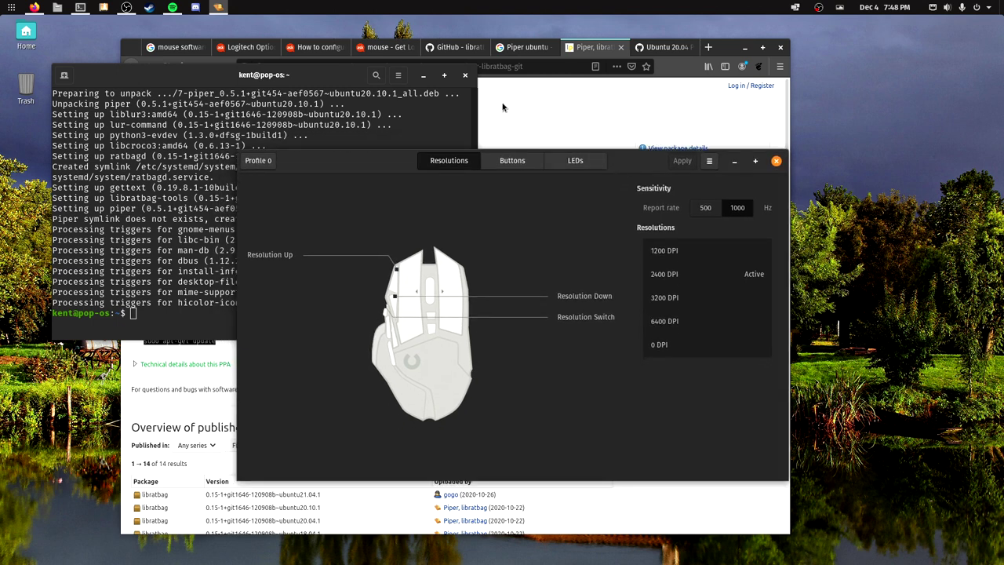
pyautogui.click(591, 51)
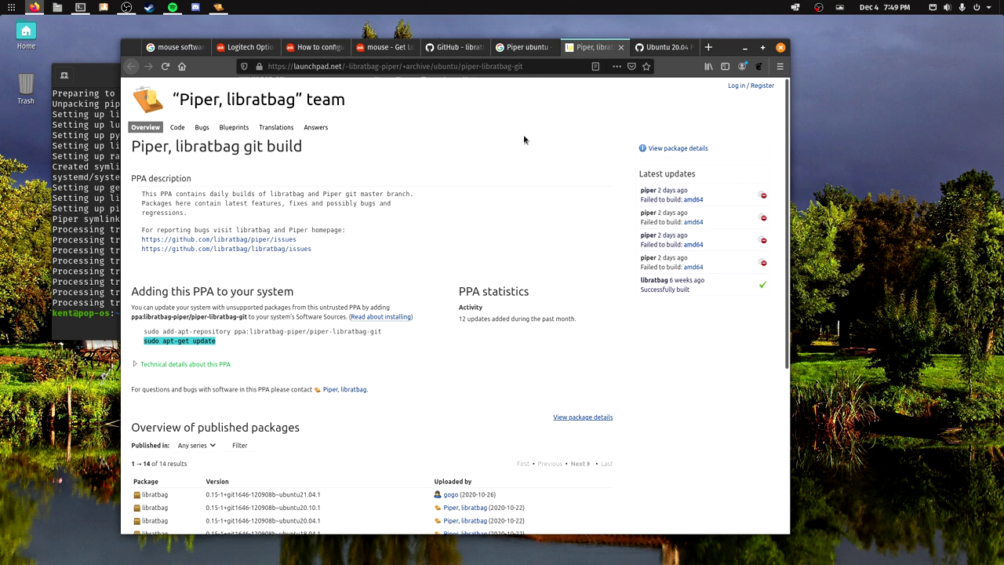
pyautogui.click(460, 53)
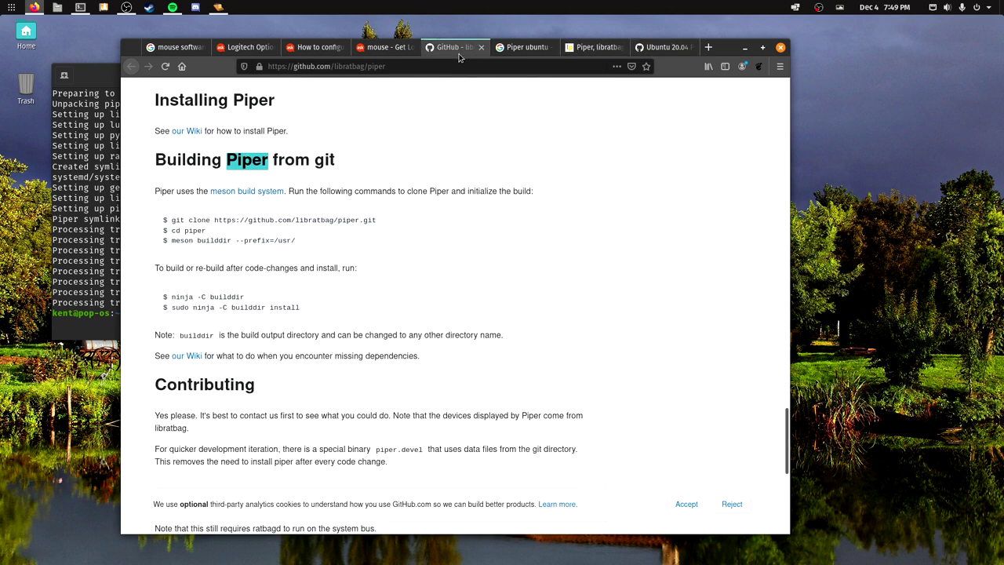
pyautogui.scroll(4, 470, 216)
pyautogui.scroll(-3, 471, 216)
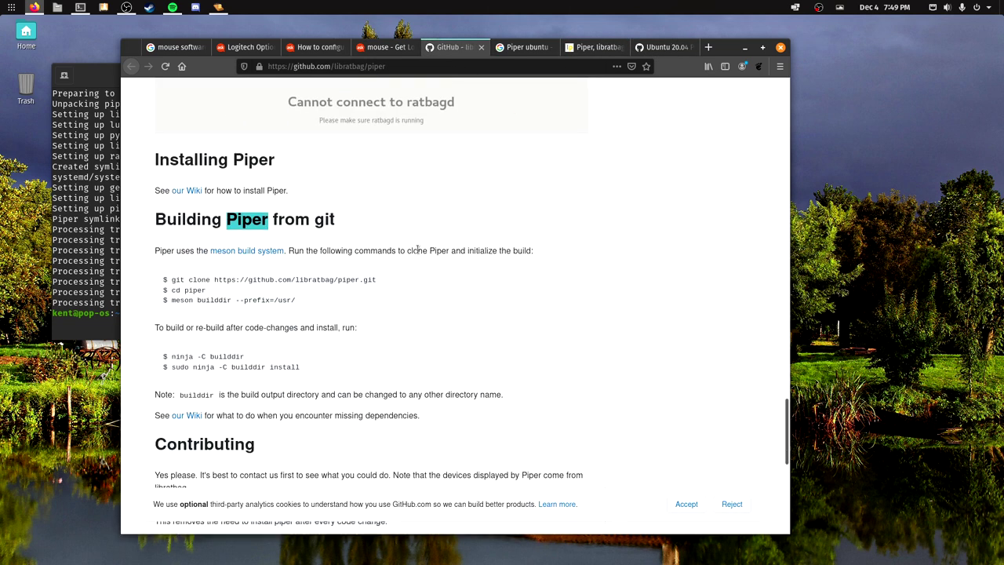
pyautogui.scroll(10, 417, 250)
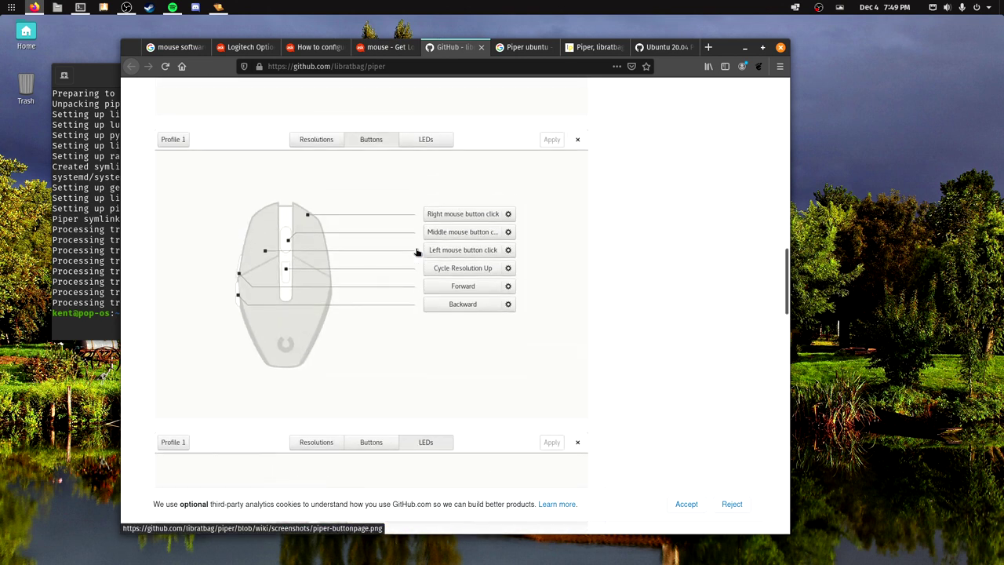
pyautogui.scroll(2, 416, 251)
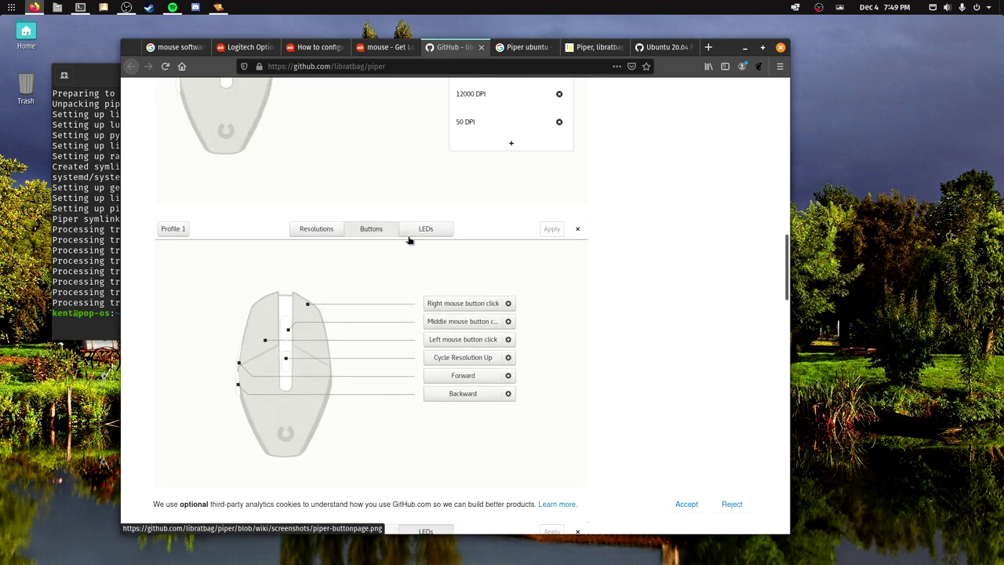
pyautogui.scroll(8, 439, 240)
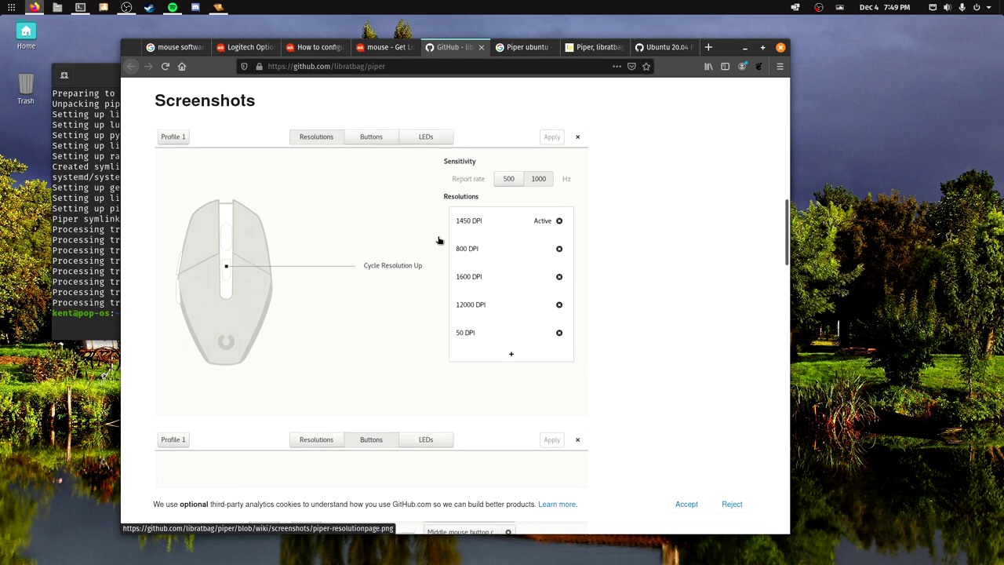
pyautogui.scroll(1, 440, 240)
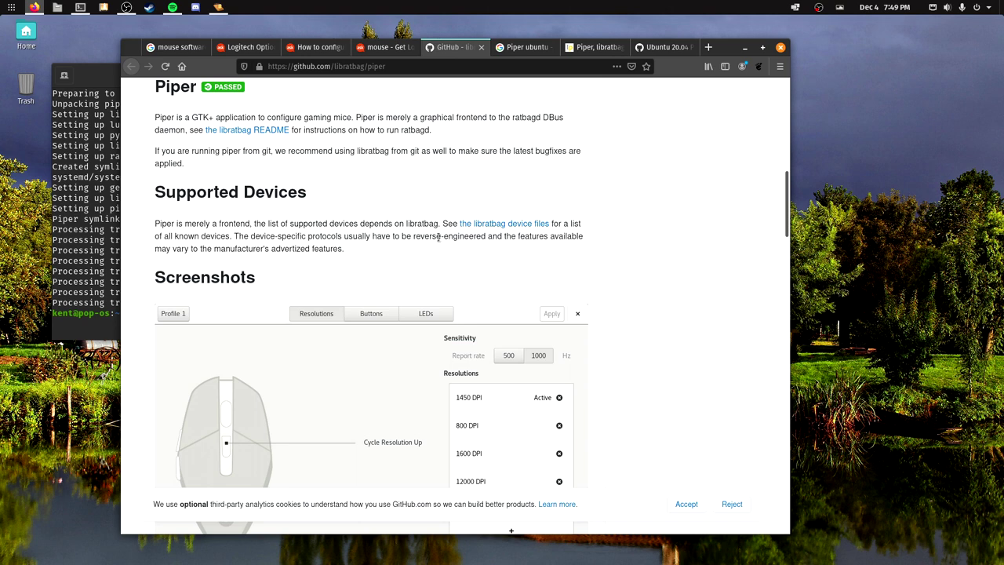
pyautogui.scroll(4, 439, 238)
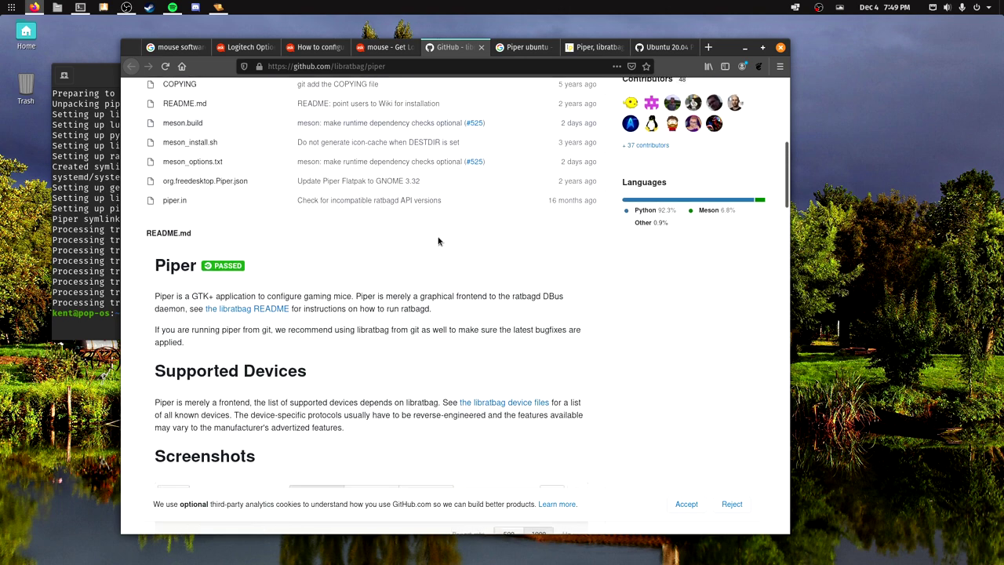
pyautogui.scroll(6, 438, 241)
# Look over the README's resolution, button and LED screenshots, the ratbagd error notes and the instructions for building Piper from git
pyautogui.scroll(-10, 439, 241)
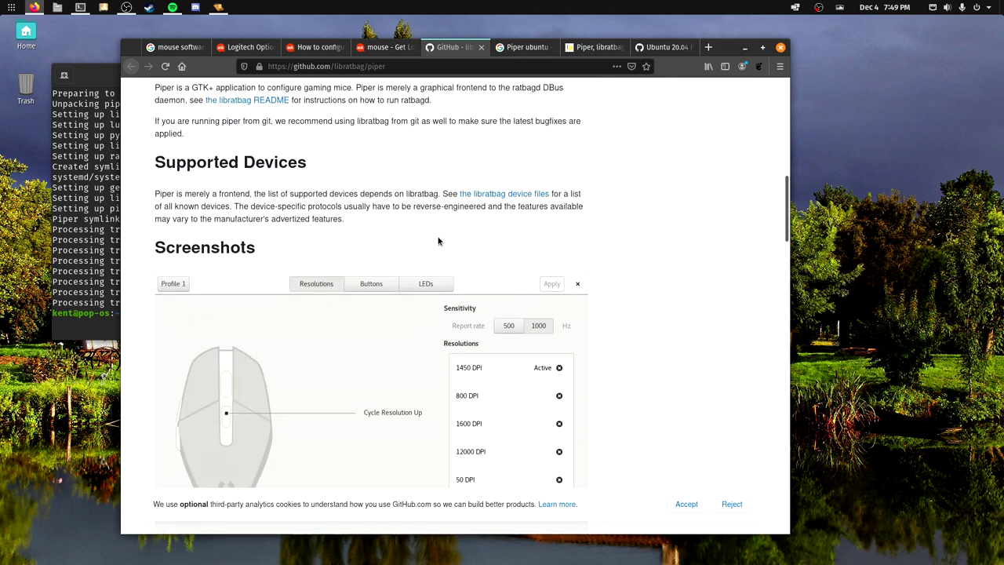
pyautogui.scroll(-3, 439, 240)
pyautogui.scroll(-5, 432, 212)
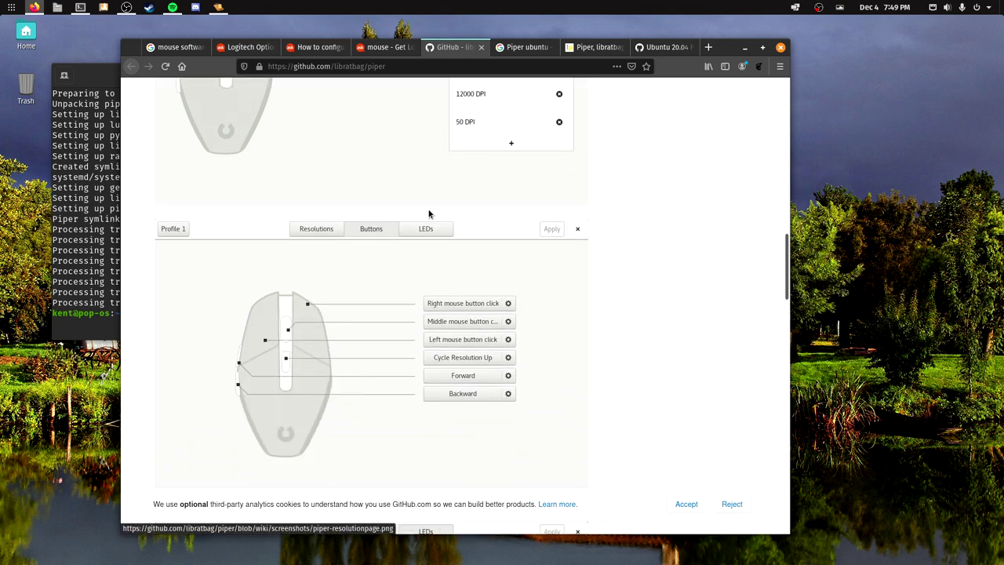
pyautogui.scroll(-10, 429, 213)
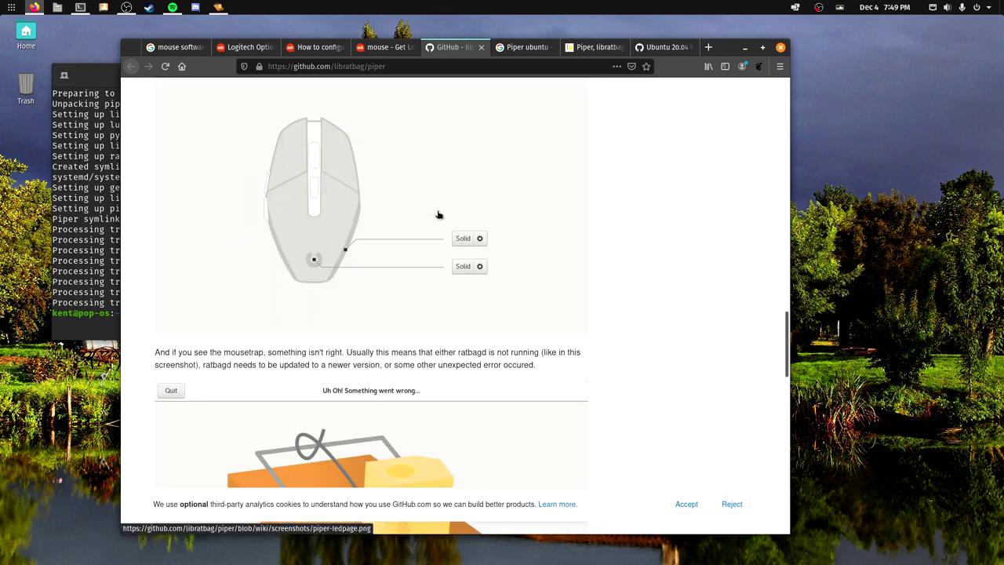
pyautogui.scroll(-10, 439, 214)
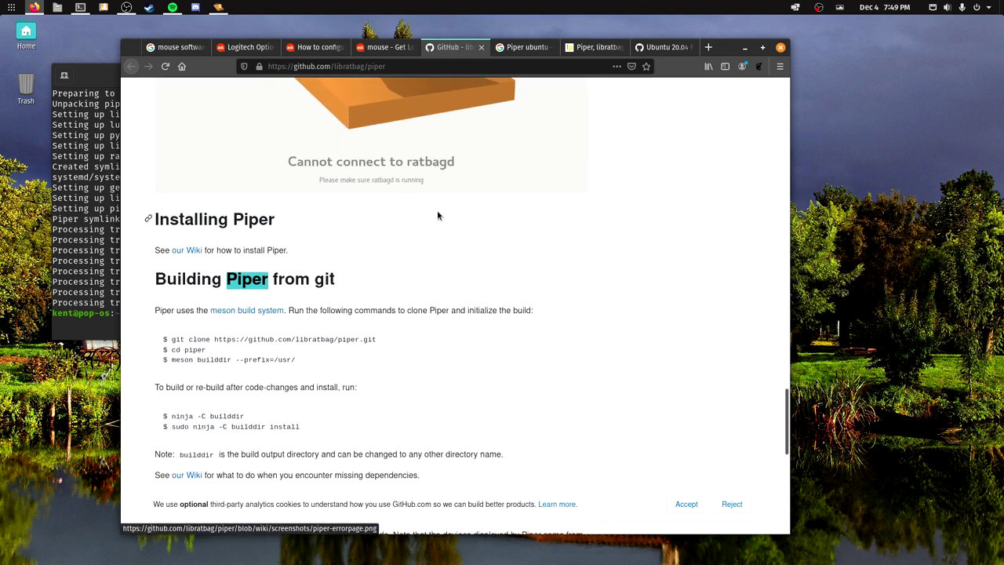
pyautogui.scroll(-5, 439, 216)
pyautogui.scroll(13, 434, 213)
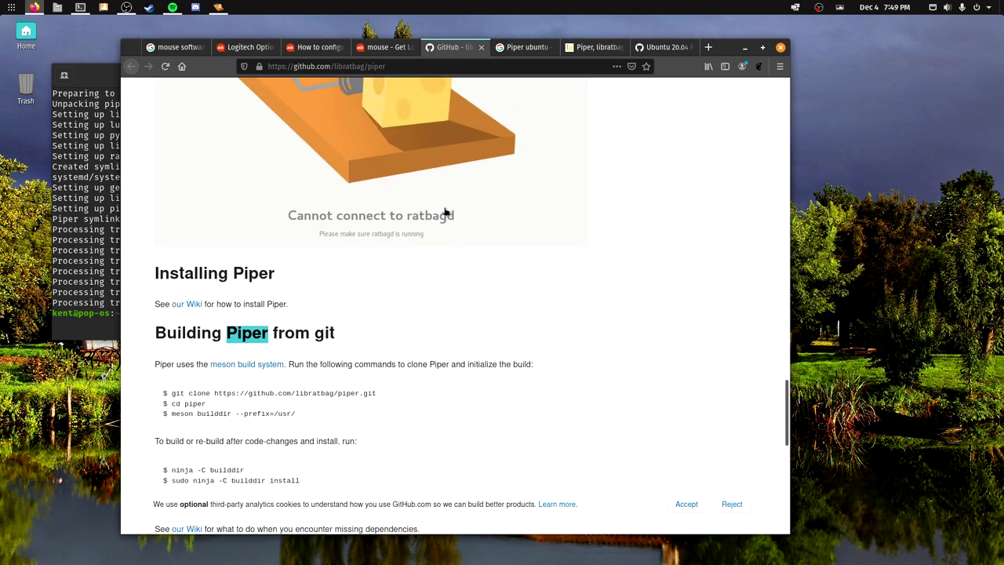
pyautogui.scroll(15, 450, 205)
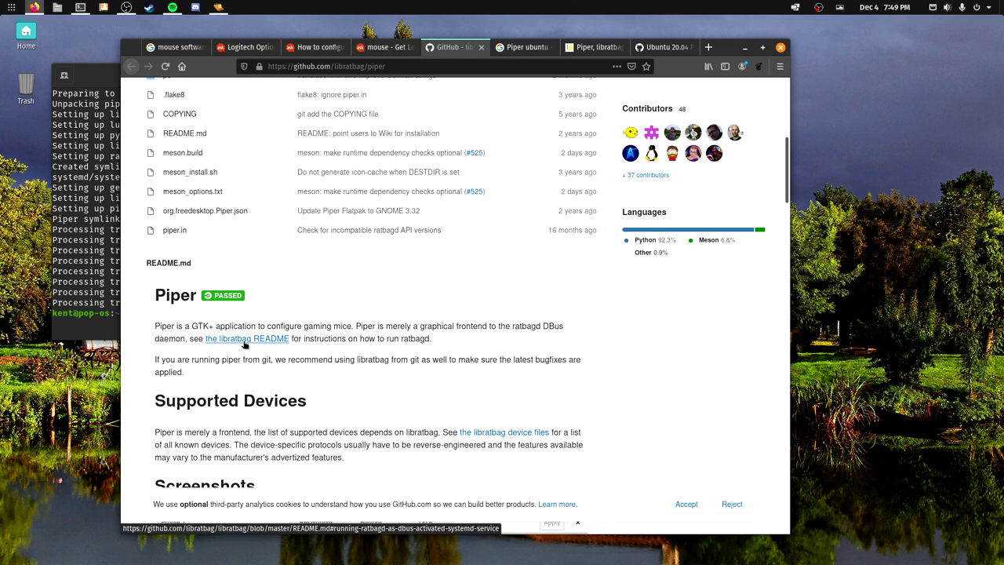
# Open the linked libratbag README from the Piper page in a new browser tab and display it
pyautogui.middleClick(244, 342)
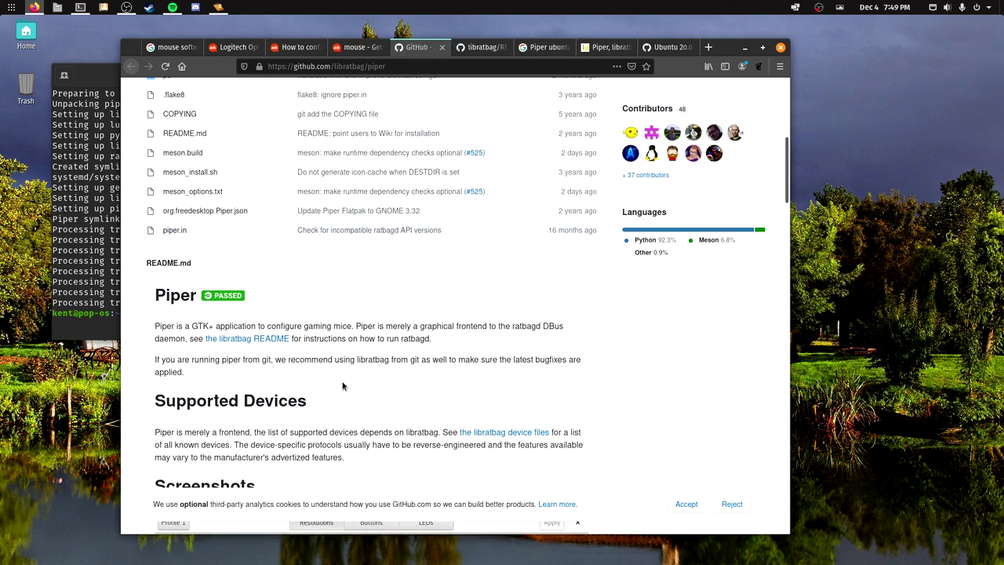
pyautogui.scroll(-5, 343, 385)
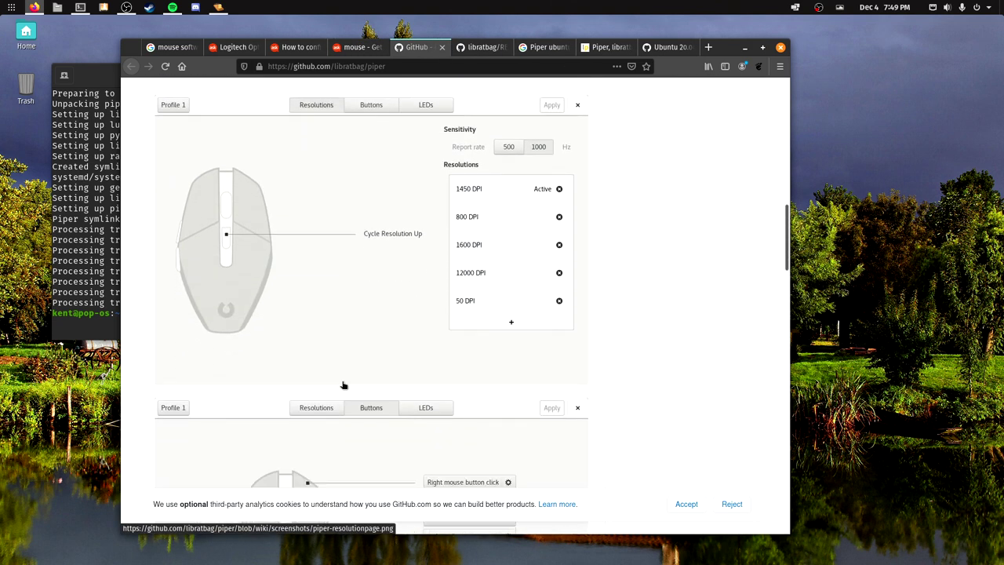
pyautogui.scroll(-5, 343, 386)
pyautogui.scroll(1, 342, 386)
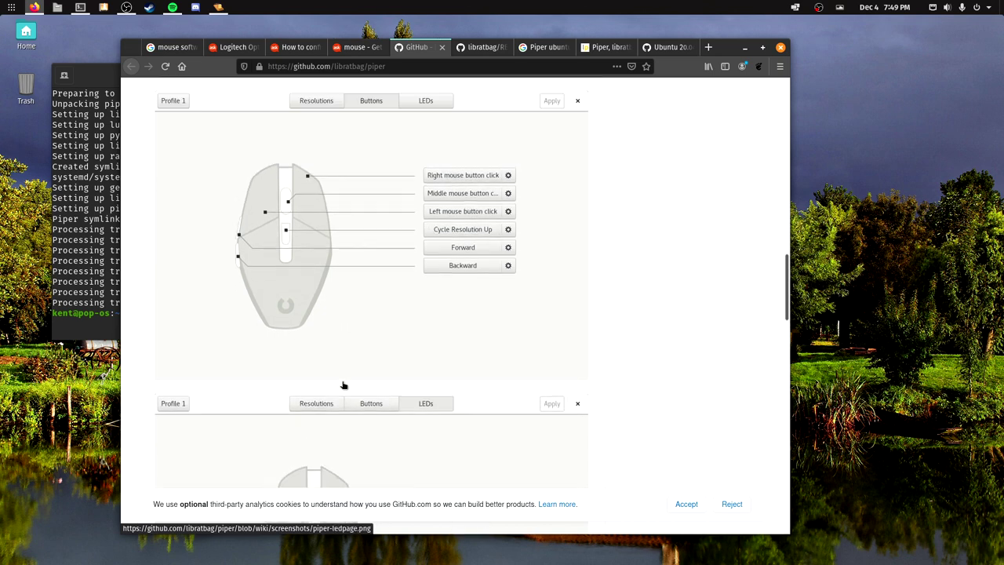
pyautogui.scroll(1, 343, 385)
pyautogui.click(476, 48)
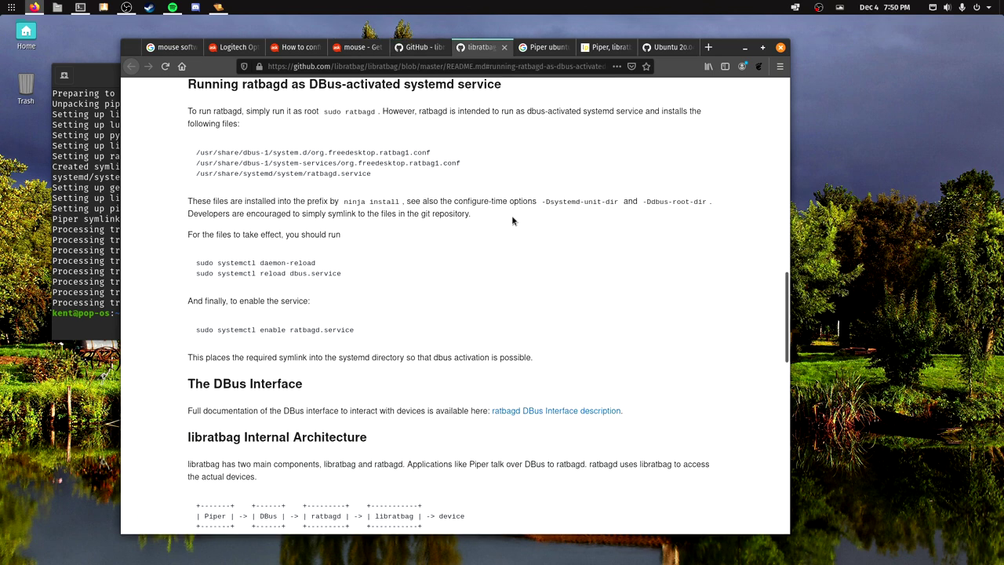
# Read the libratbag README from the ratbagd service instructions to the license section and close its tab
pyautogui.scroll(-3, 512, 218)
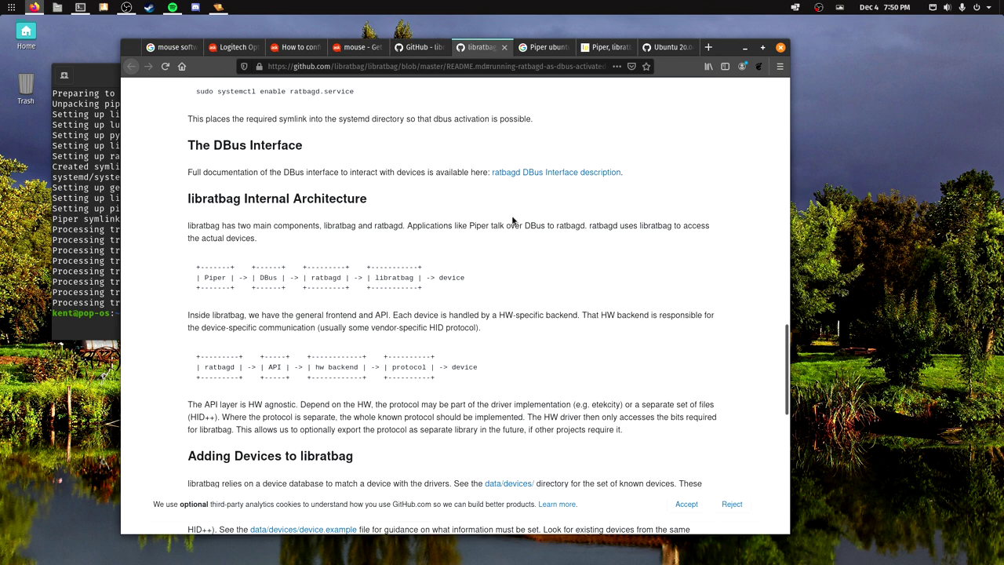
pyautogui.scroll(-5, 512, 219)
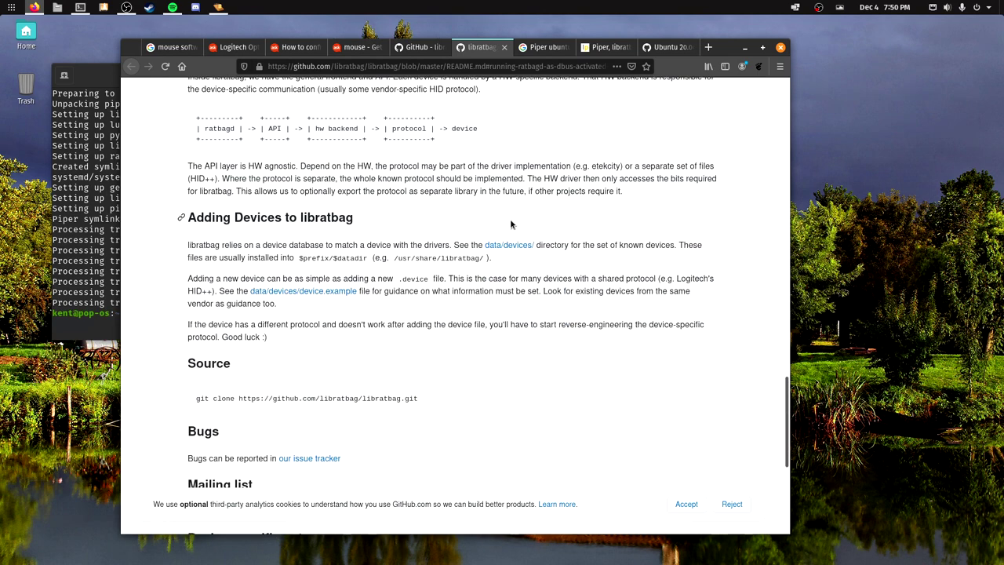
pyautogui.scroll(-2, 510, 223)
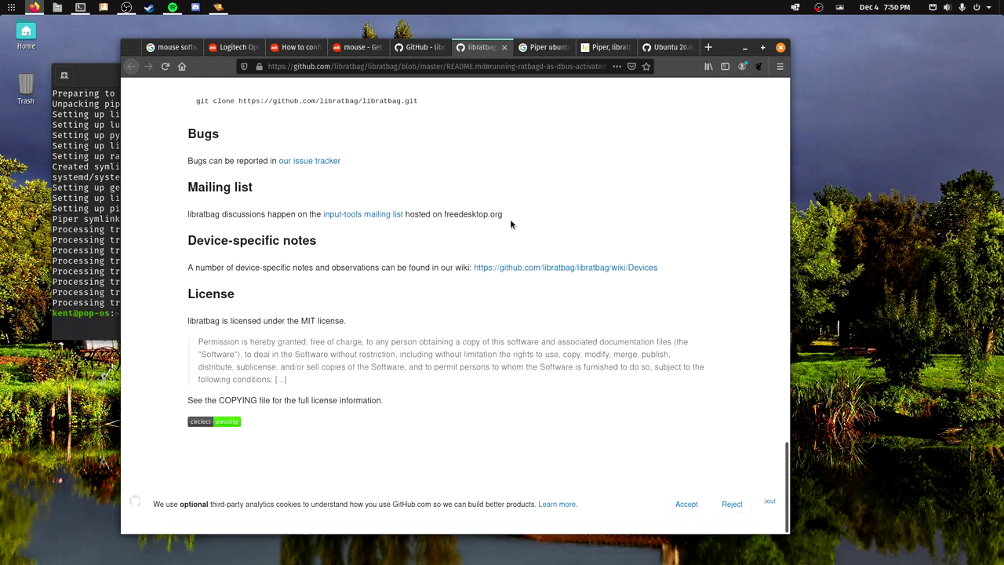
pyautogui.click(504, 47)
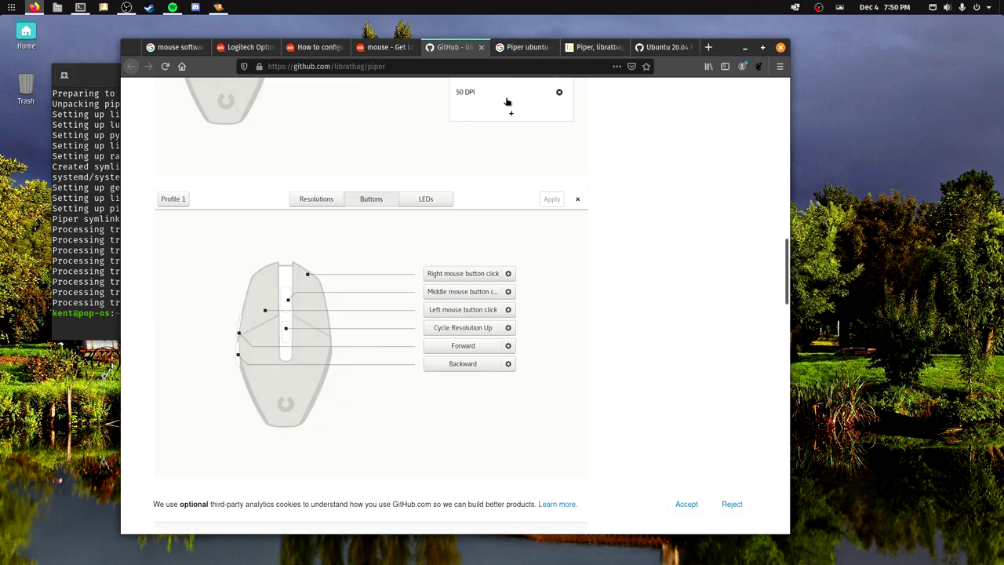
# Check the Piper PPA page on Launchpad, and view the supported devices and screenshots on Piper's GitHub page again
pyautogui.click(577, 54)
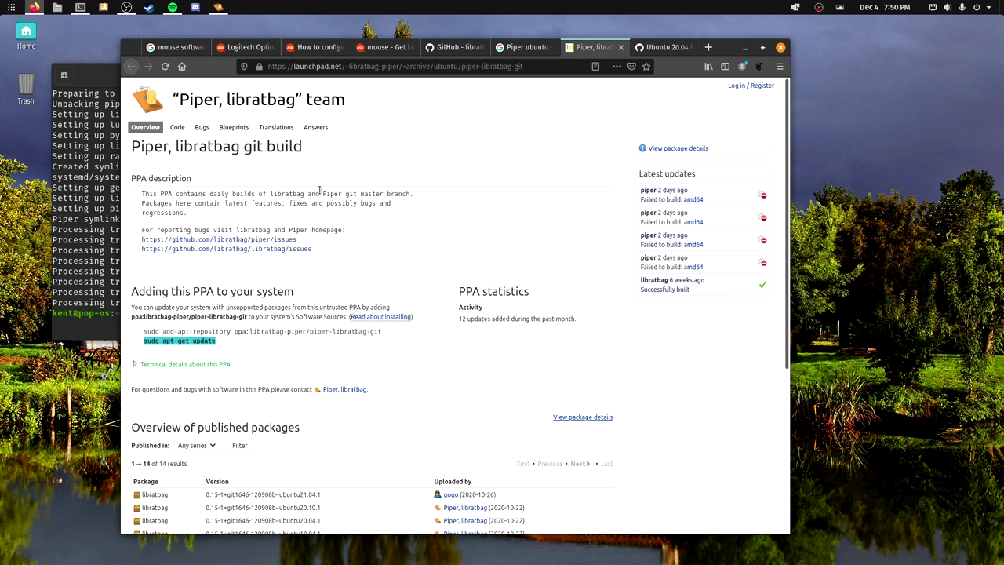
pyautogui.click(458, 48)
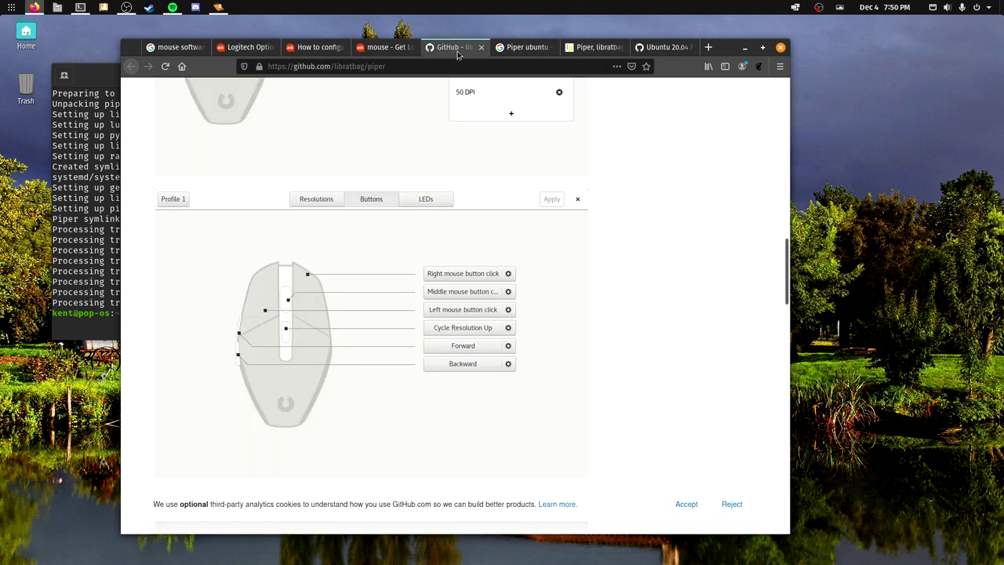
pyautogui.scroll(7, 400, 263)
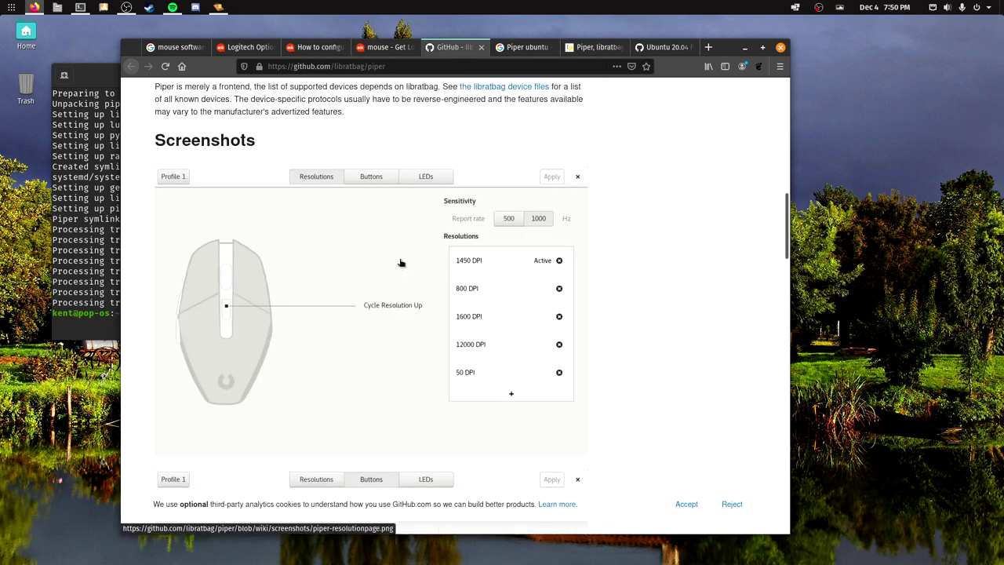
pyautogui.scroll(-4, 402, 263)
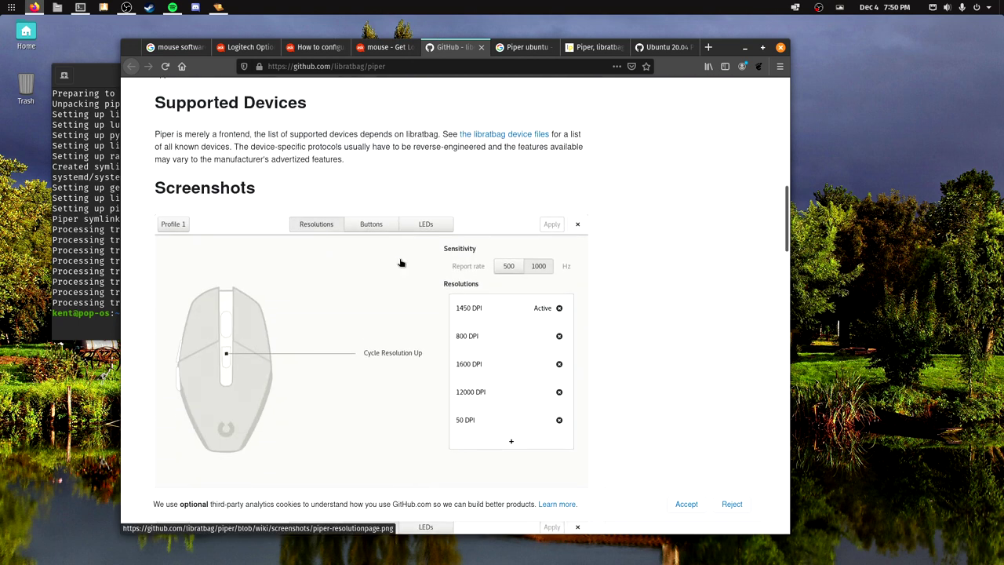
pyautogui.scroll(-3, 400, 263)
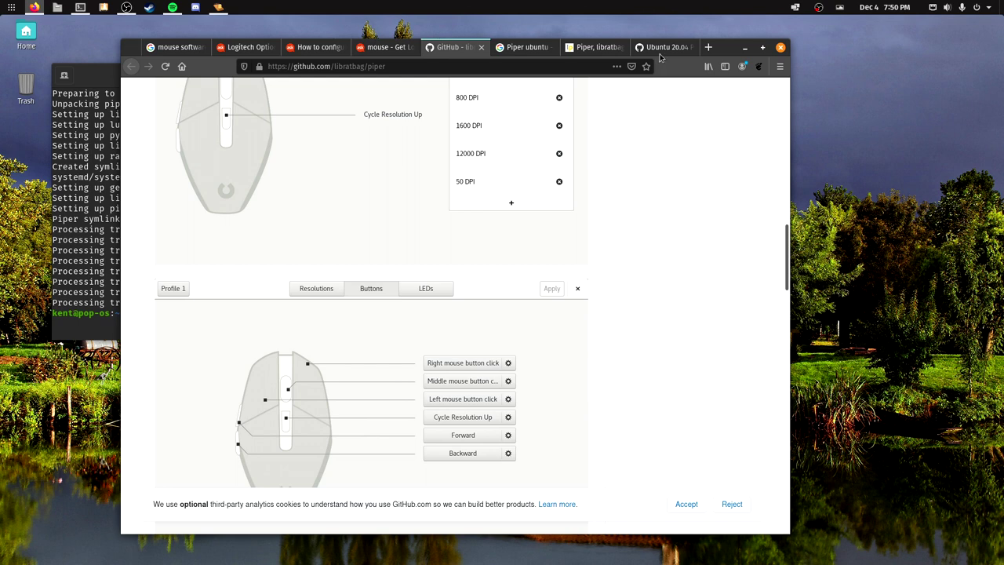
# Minimize the browser to return to Piper, and view the list of available mouse profiles without switching profile
pyautogui.click(744, 47)
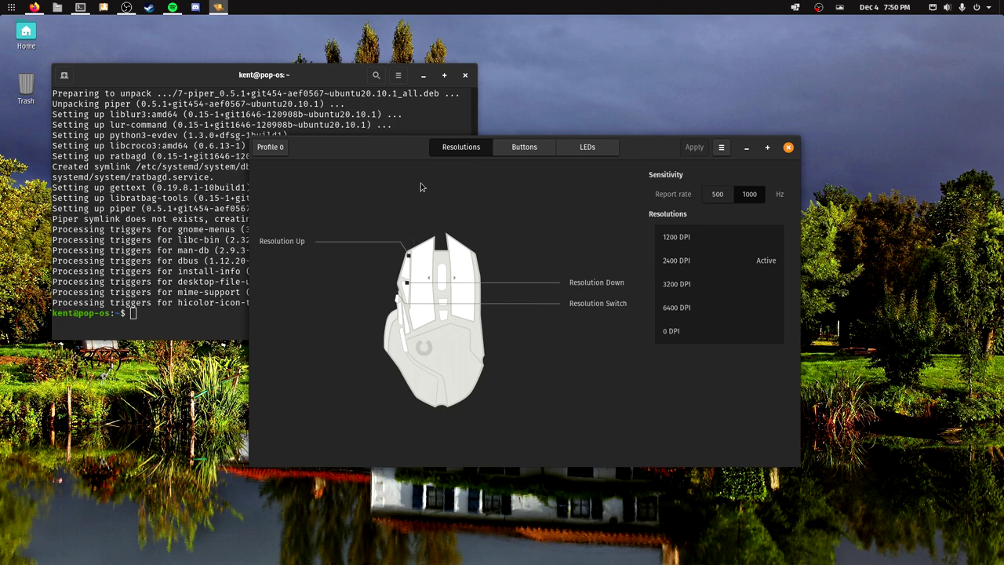
pyautogui.moveTo(331, 154); pyautogui.dragTo(343, 163)
pyautogui.click(295, 159)
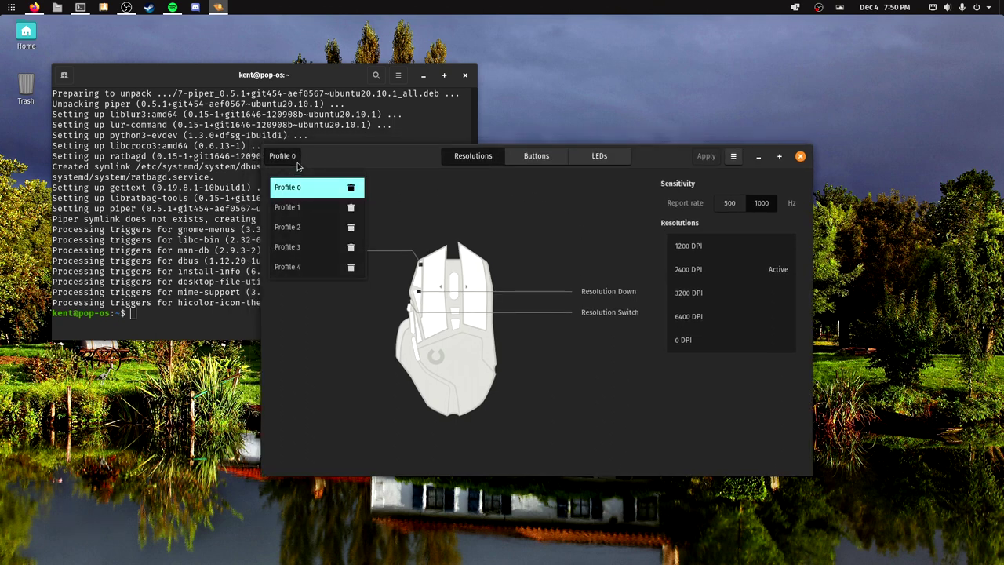
pyautogui.click(452, 205)
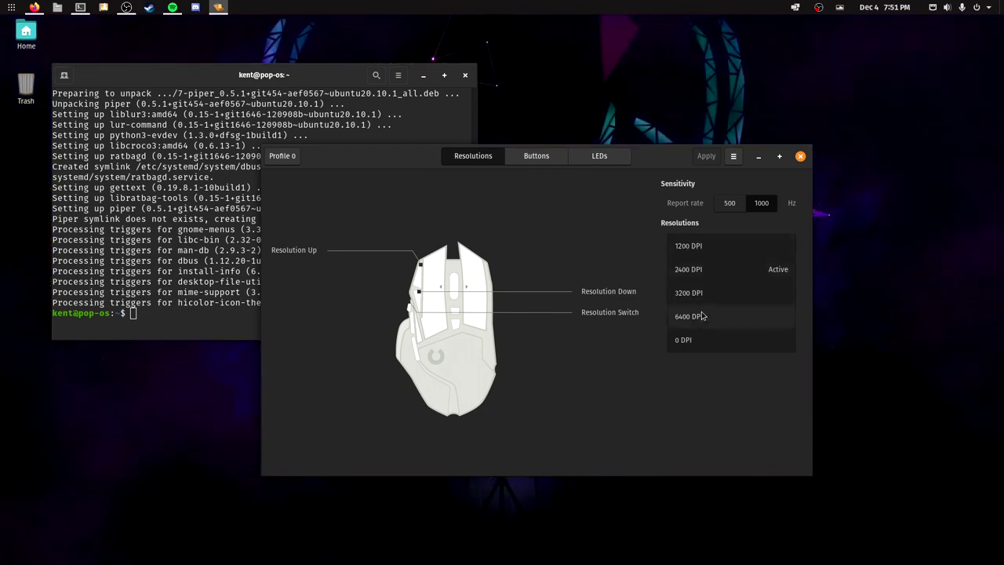
# Remap the side button set to Forward to a Send keystroke macro entering 1 twice, and apply it to Profile 0
pyautogui.click(537, 158)
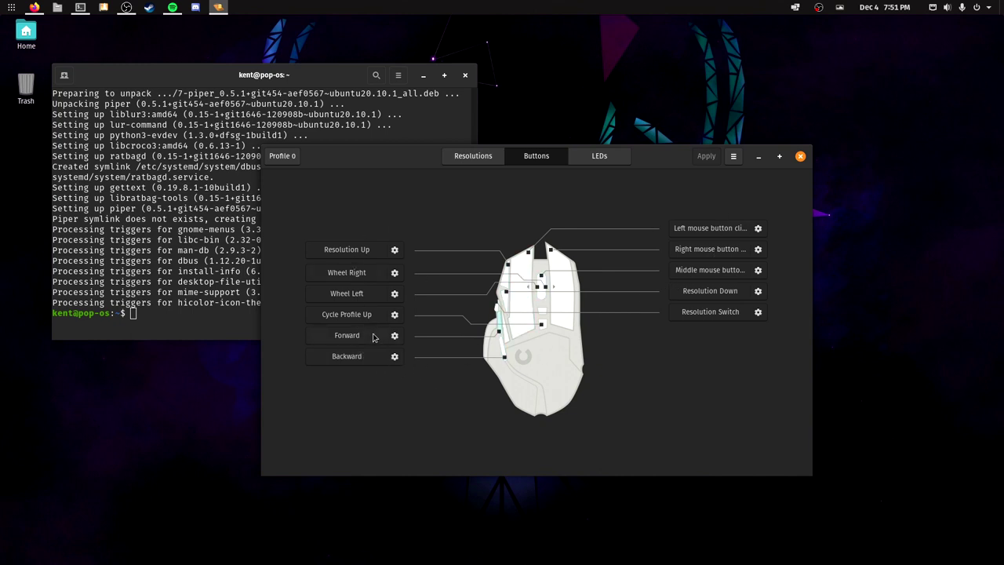
pyautogui.click(395, 335)
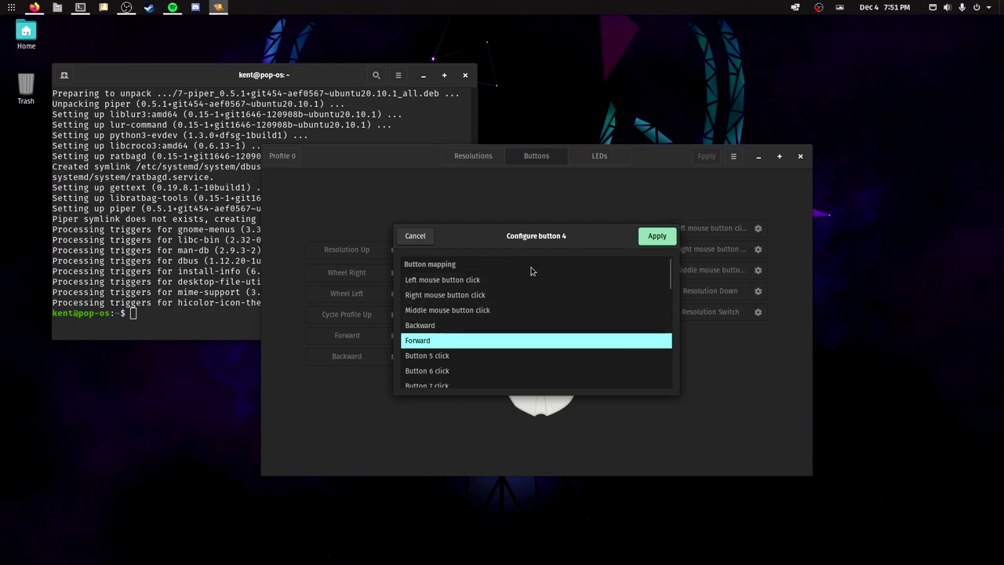
pyautogui.scroll(-10, 568, 313)
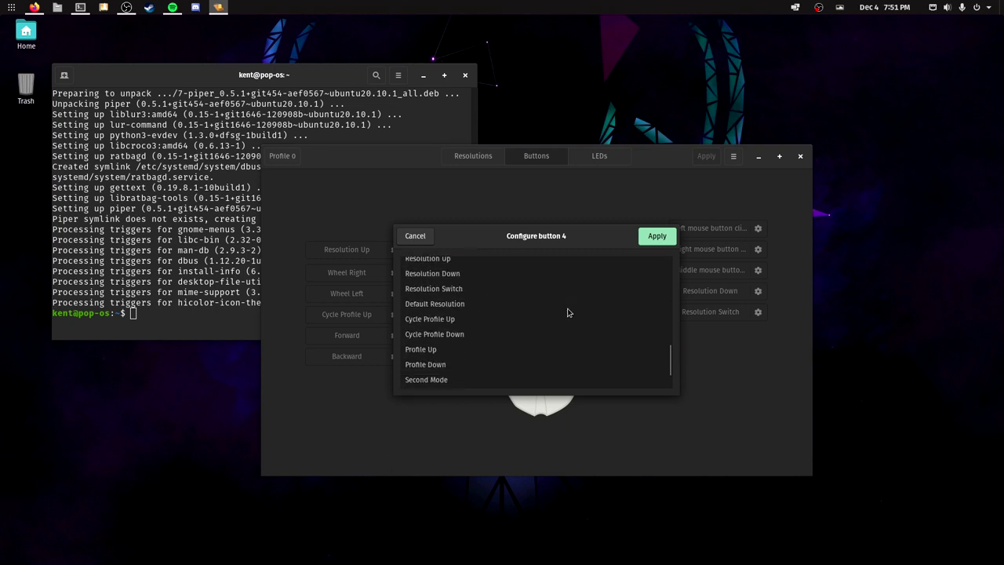
pyautogui.scroll(10, 569, 312)
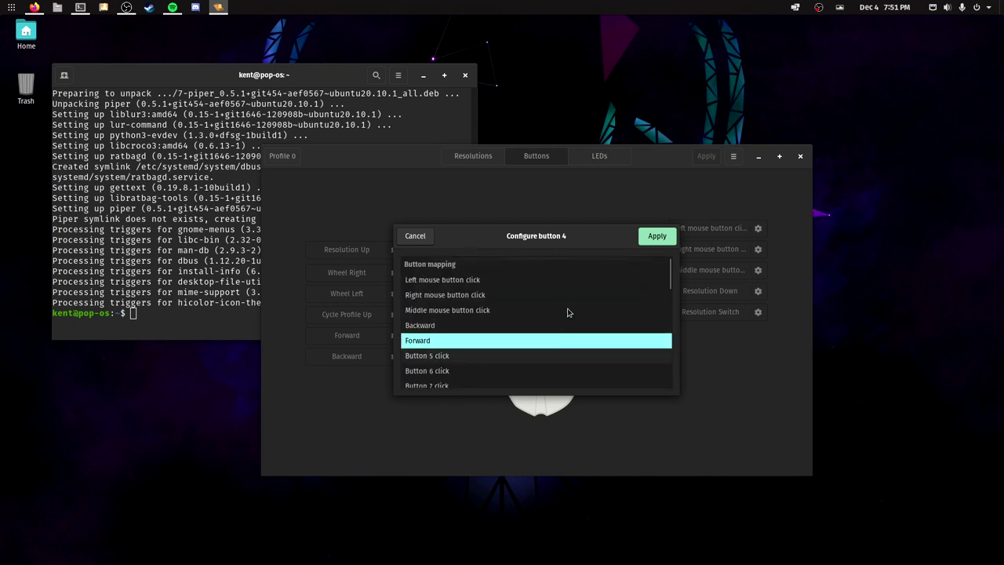
pyautogui.scroll(-1, 569, 312)
pyautogui.scroll(1, 569, 312)
pyautogui.scroll(-6, 569, 312)
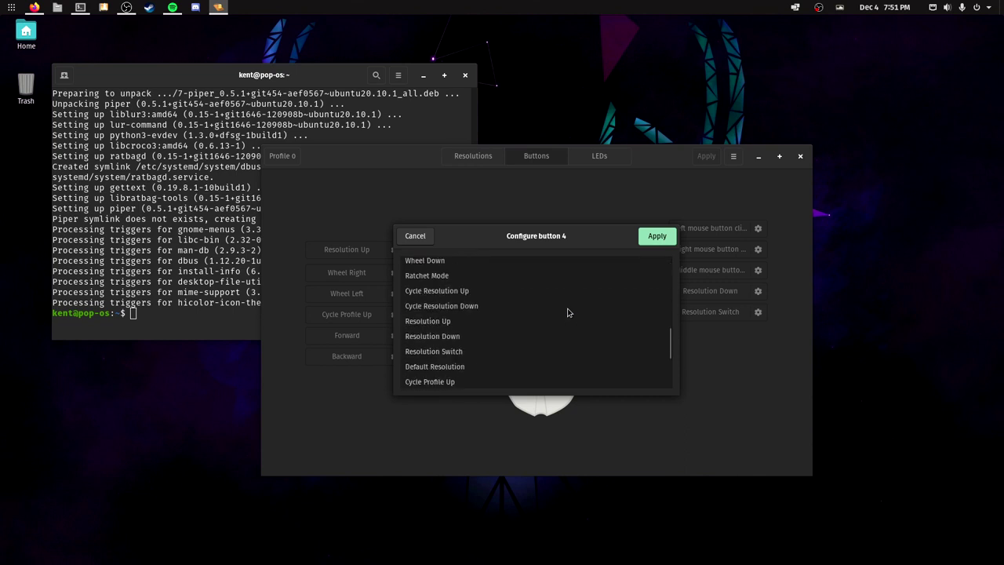
pyautogui.scroll(-3, 569, 312)
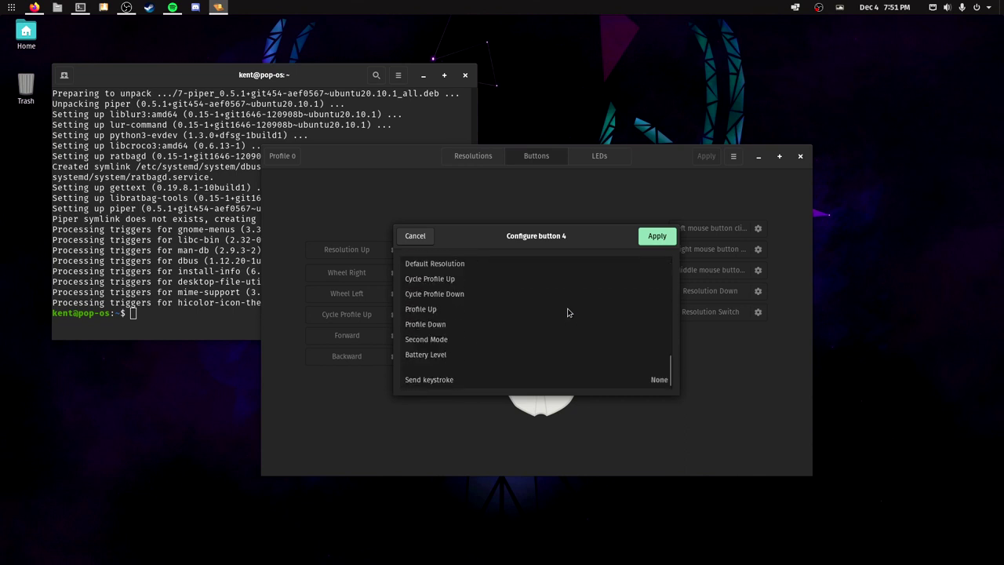
pyautogui.click(444, 381)
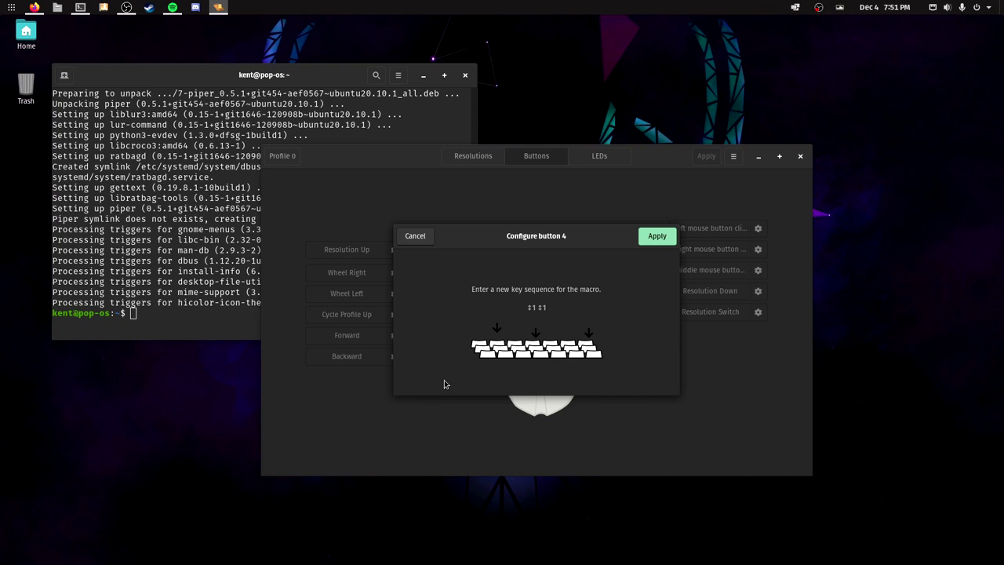
pyautogui.click(656, 242)
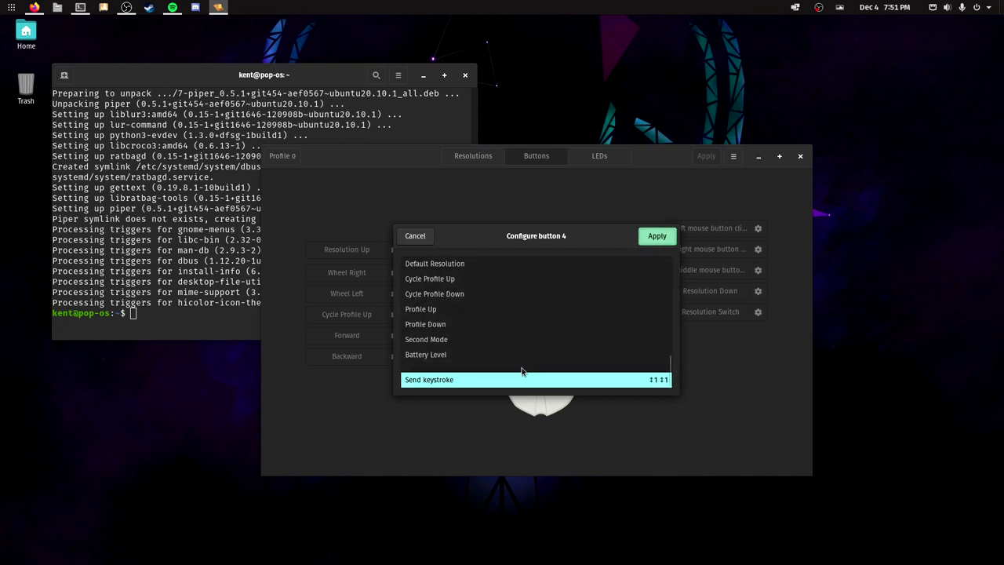
pyautogui.click(657, 235)
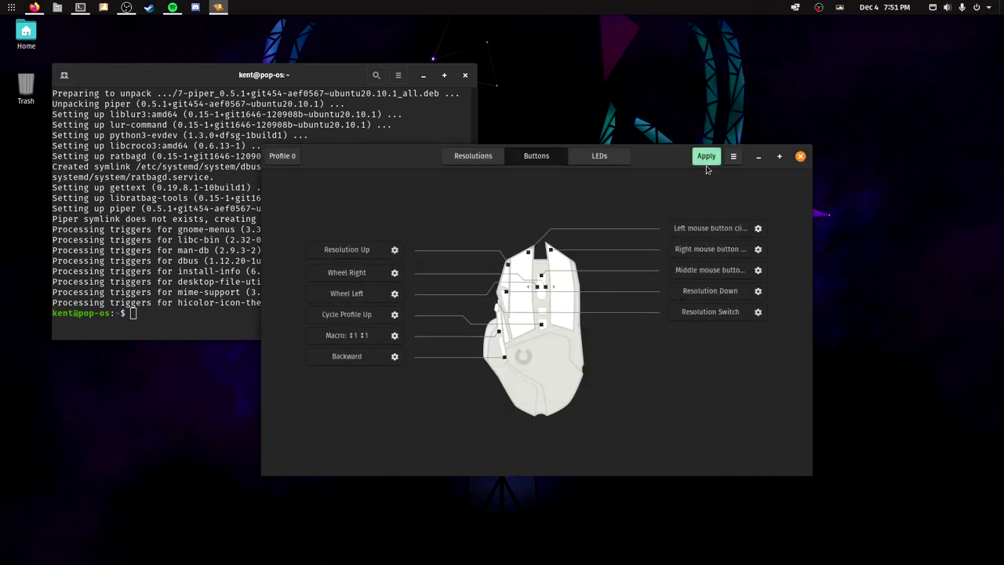
pyautogui.click(706, 161)
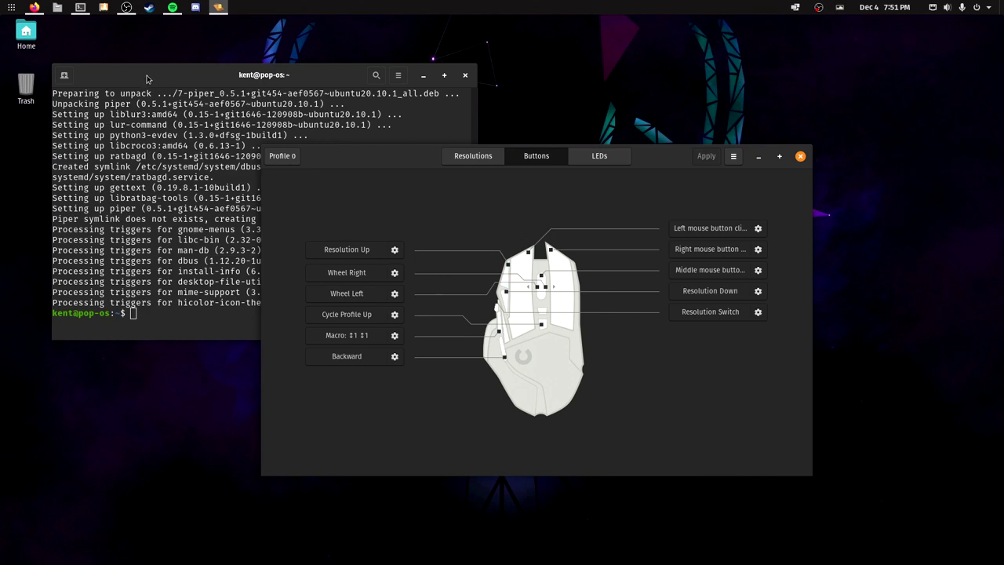
# Open a blank document in Text Editor and move the Piper window aside so both windows are accessible
pyautogui.click(13, 15)
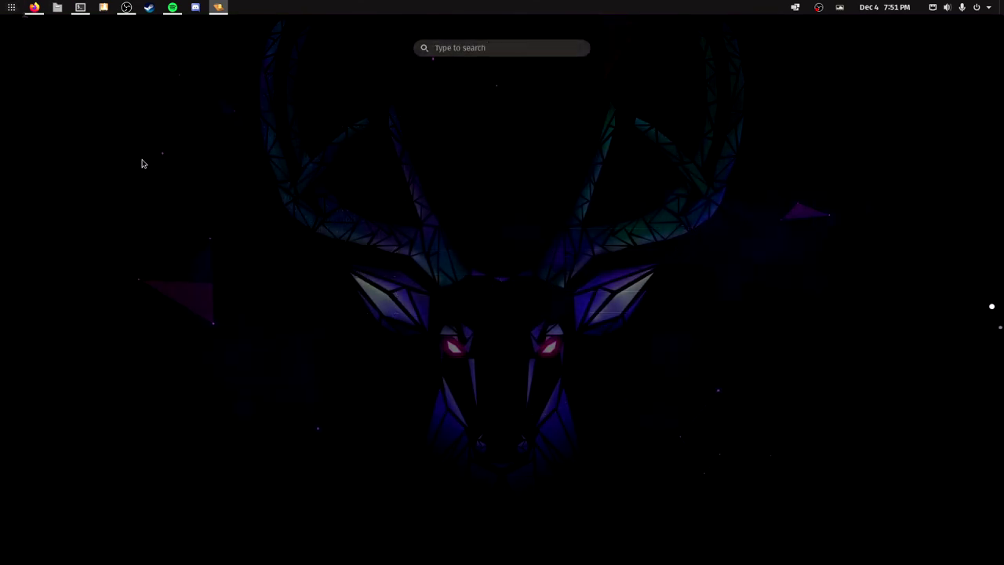
pyautogui.write('ed')
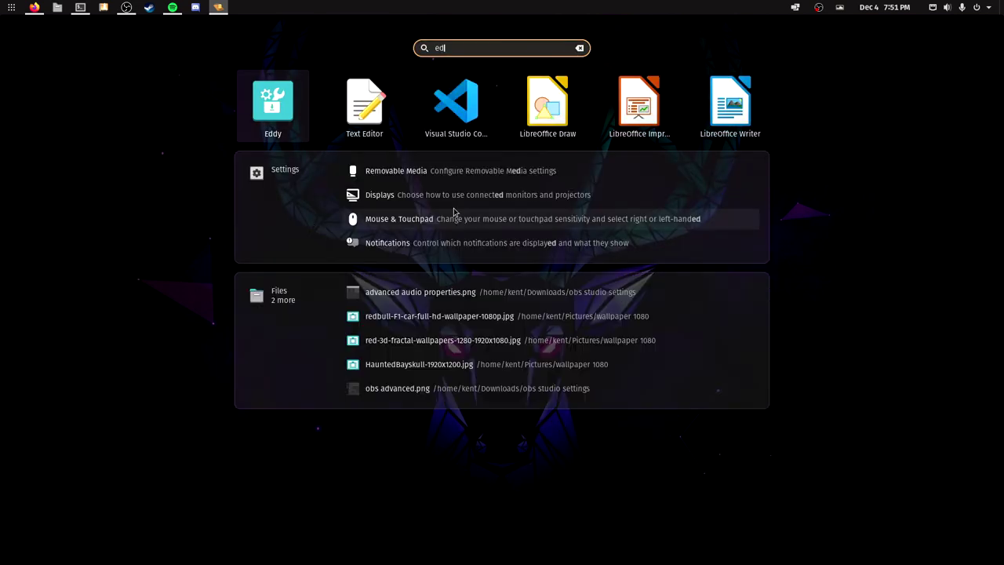
pyautogui.click(366, 101)
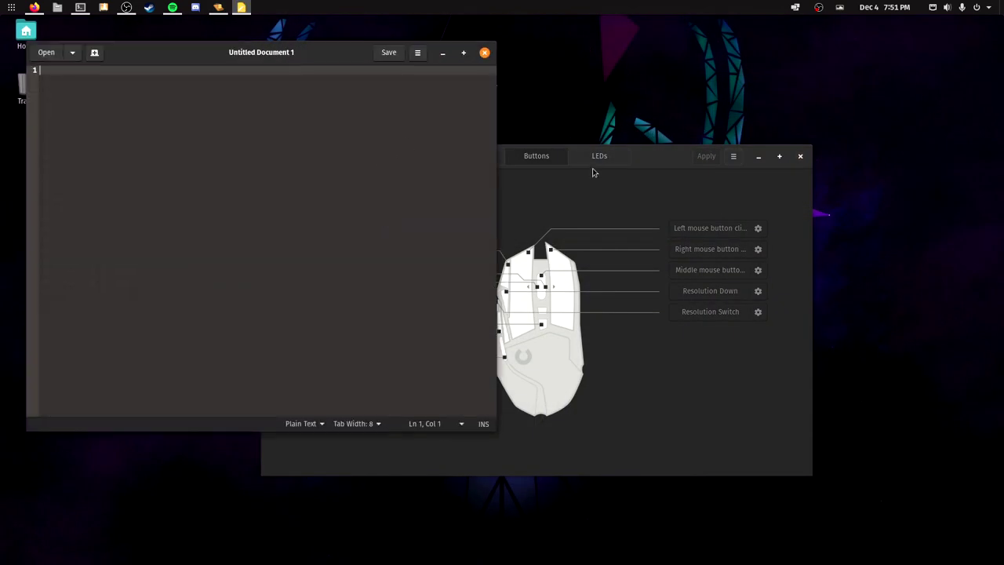
pyautogui.moveTo(660, 165); pyautogui.dragTo(722, 186)
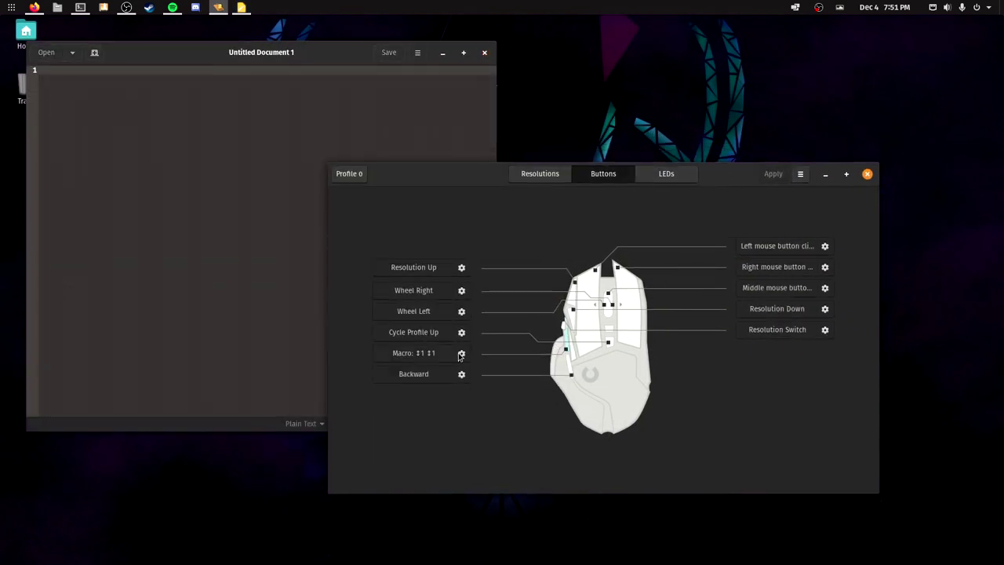
pyautogui.click(244, 190)
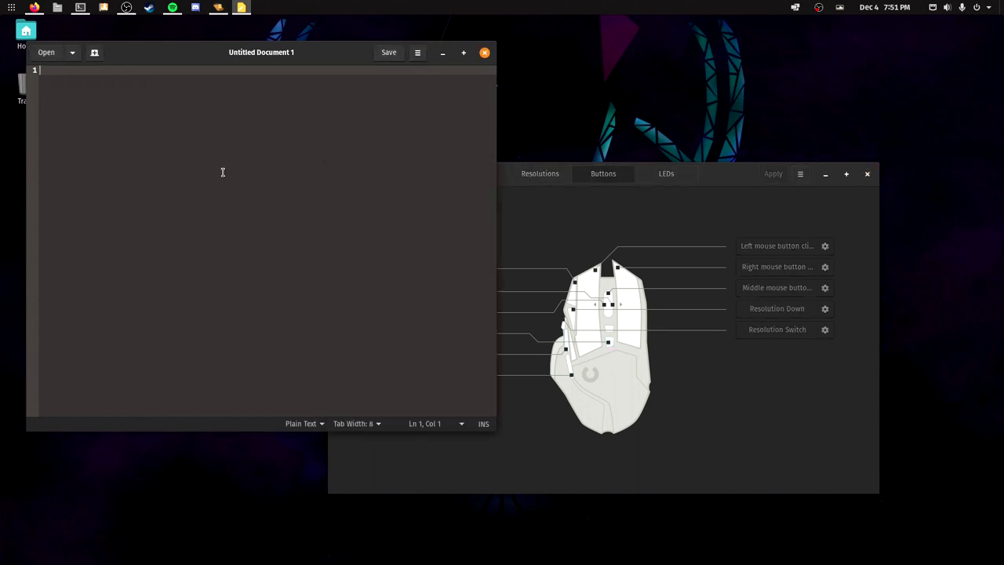
pyautogui.moveTo(680, 184); pyautogui.dragTo(729, 159)
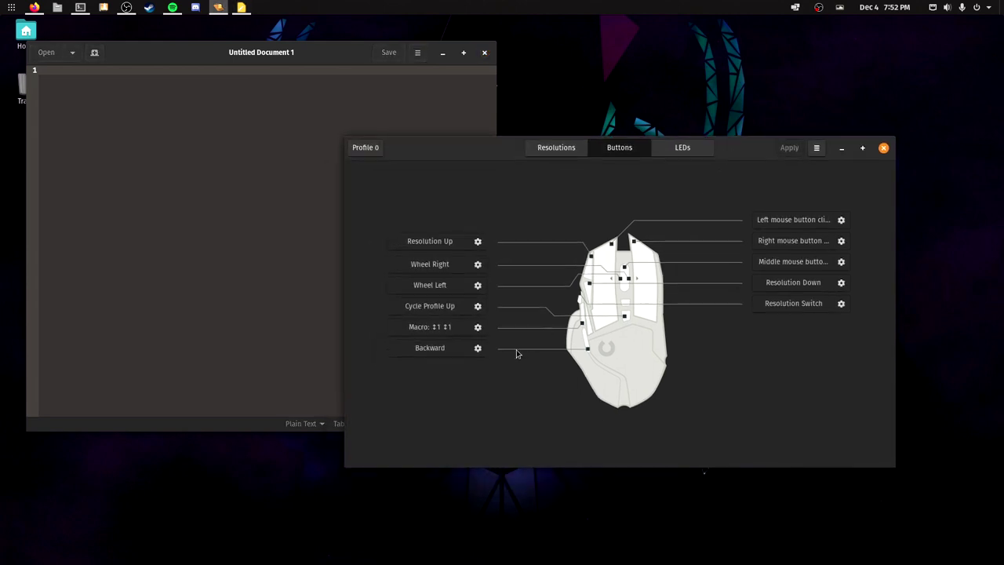
# Remap the side button set to Backward to a Send keystroke macro for D, and apply it to the mouse
pyautogui.click(477, 347)
pyautogui.scroll(-5, 553, 345)
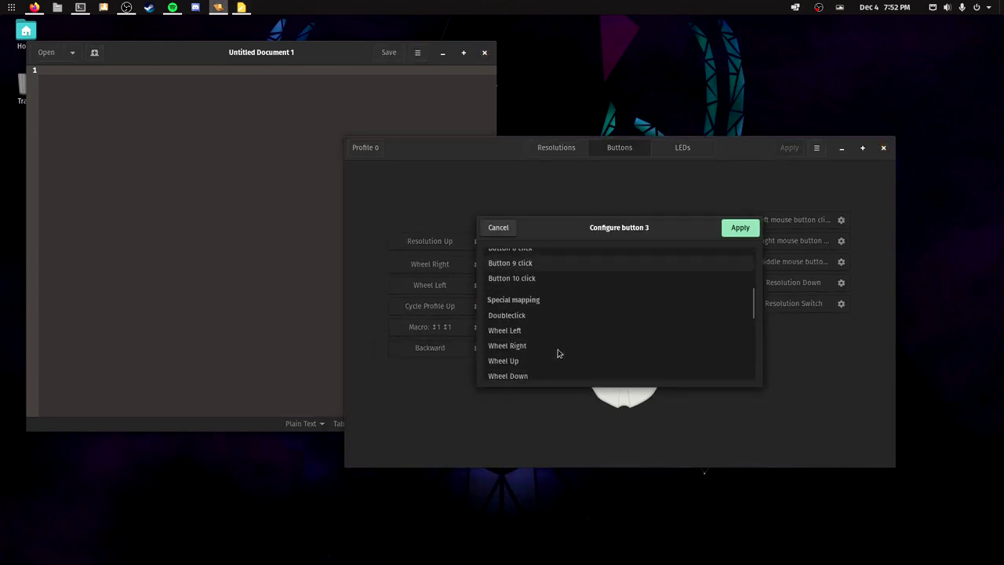
pyautogui.scroll(-10, 557, 354)
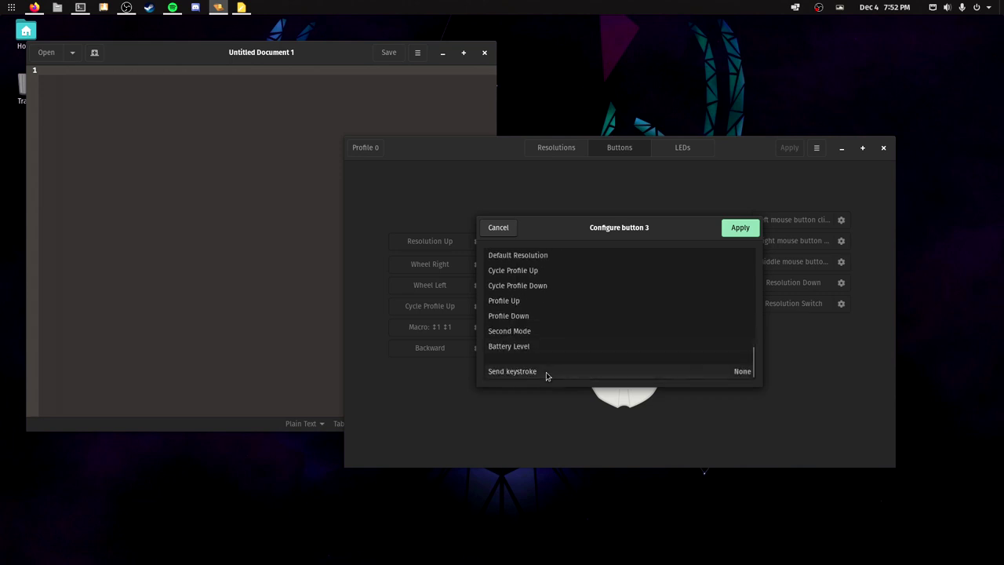
pyautogui.click(547, 373)
pyautogui.press('d')
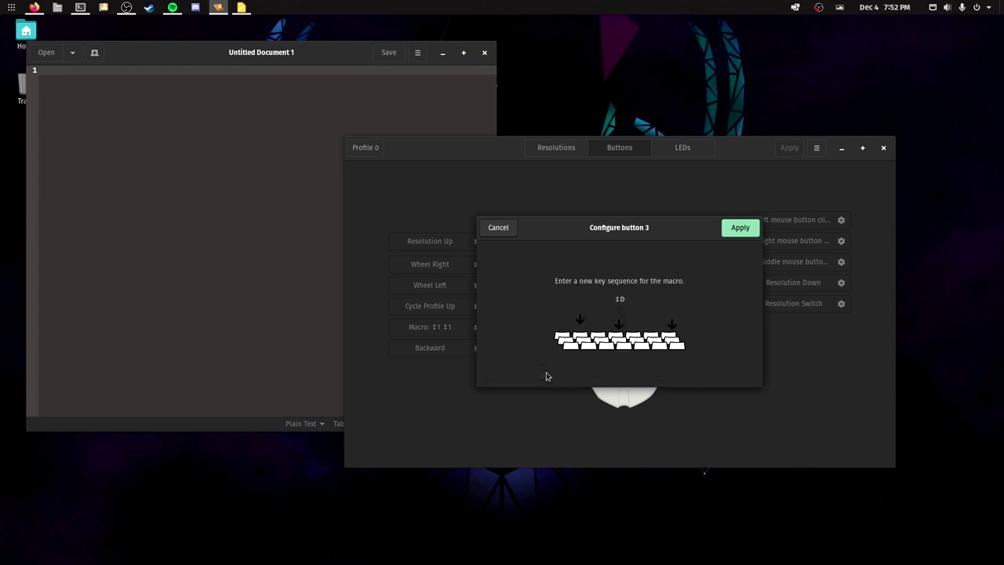
pyautogui.click(741, 228)
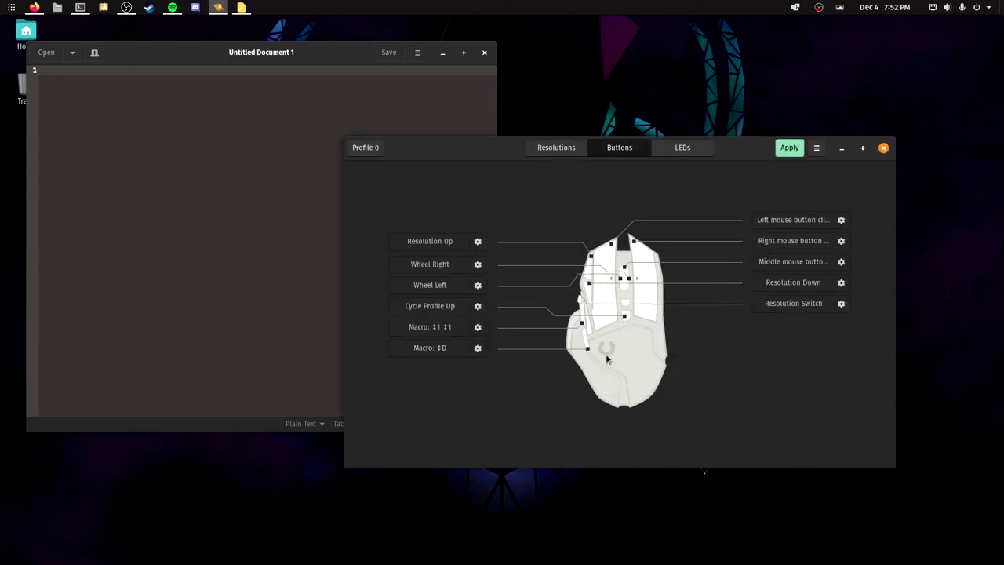
pyautogui.click(163, 113)
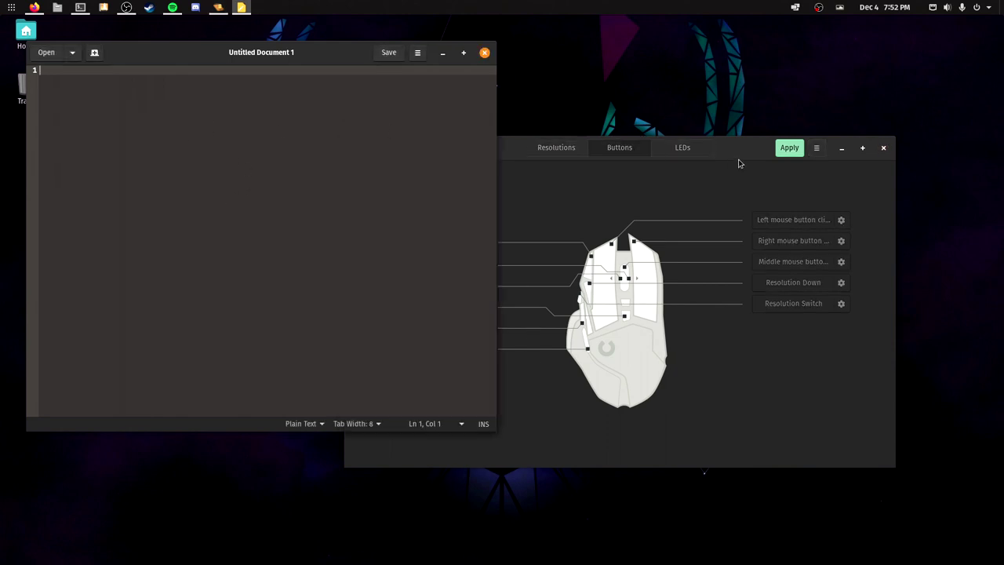
pyautogui.click(785, 154)
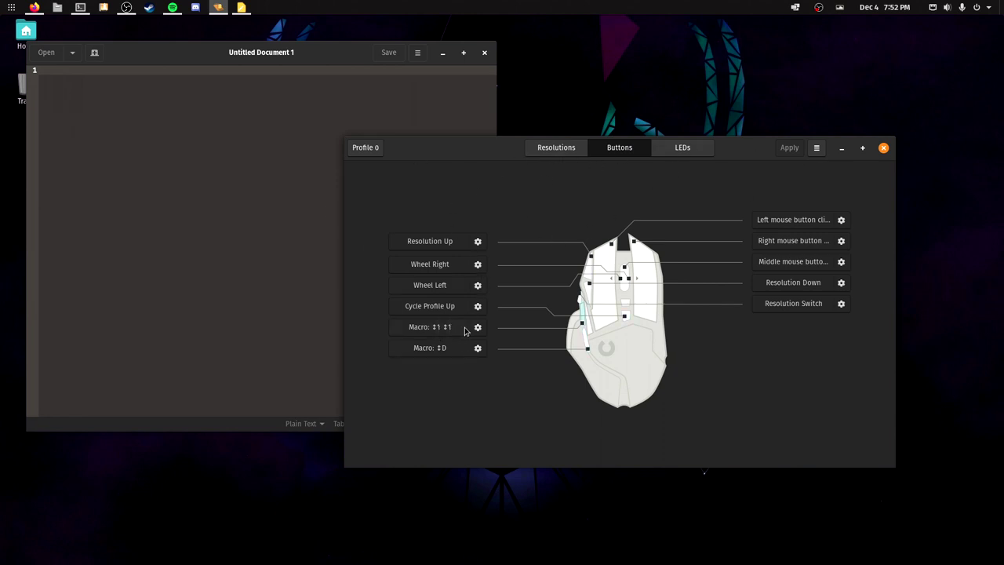
# Test the D macro by filling the first line of the blank text document with repeated d characters
pyautogui.click(188, 128)
pyautogui.write('dd')
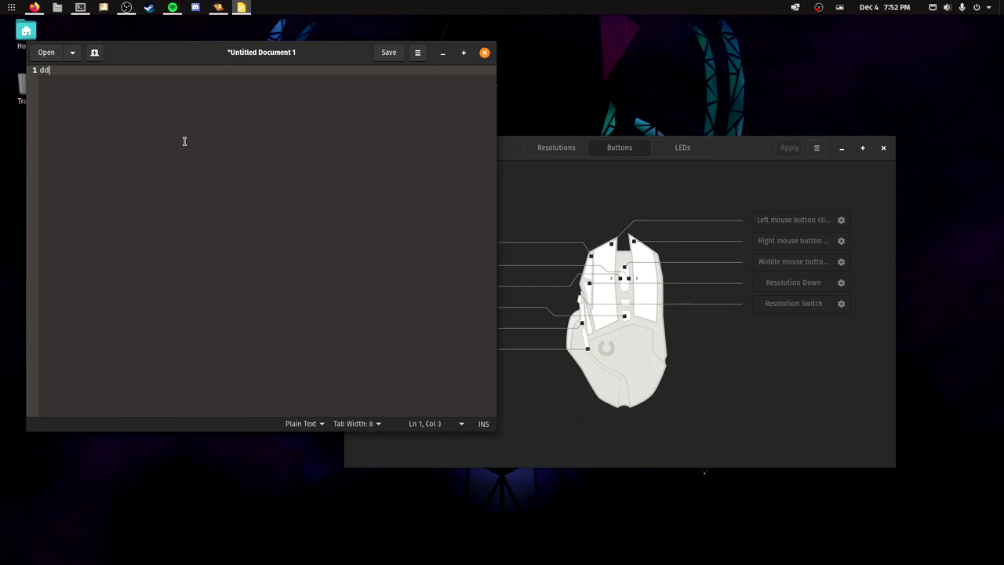
pyautogui.write('ddddddddddddddddddddddddd')
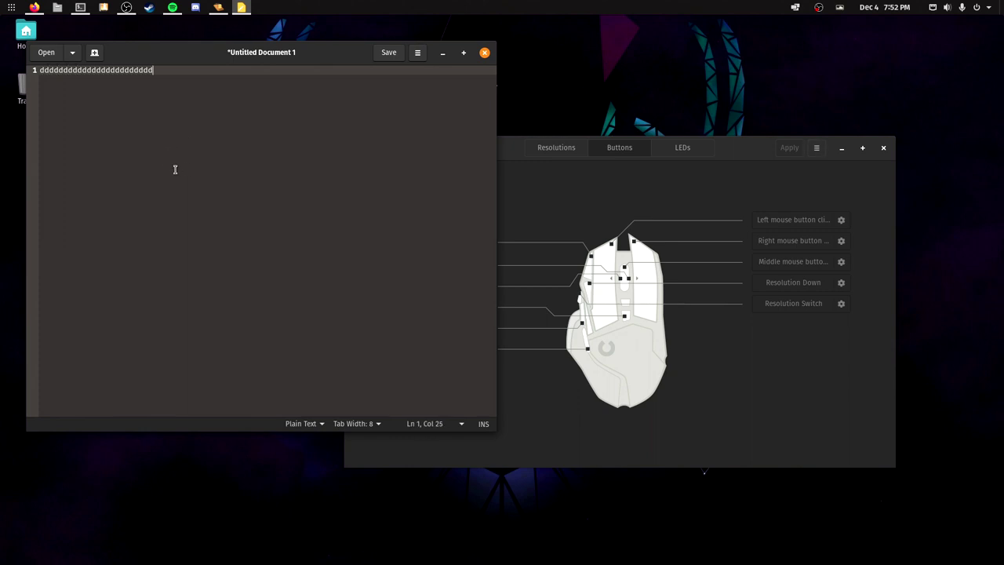
pyautogui.click(548, 202)
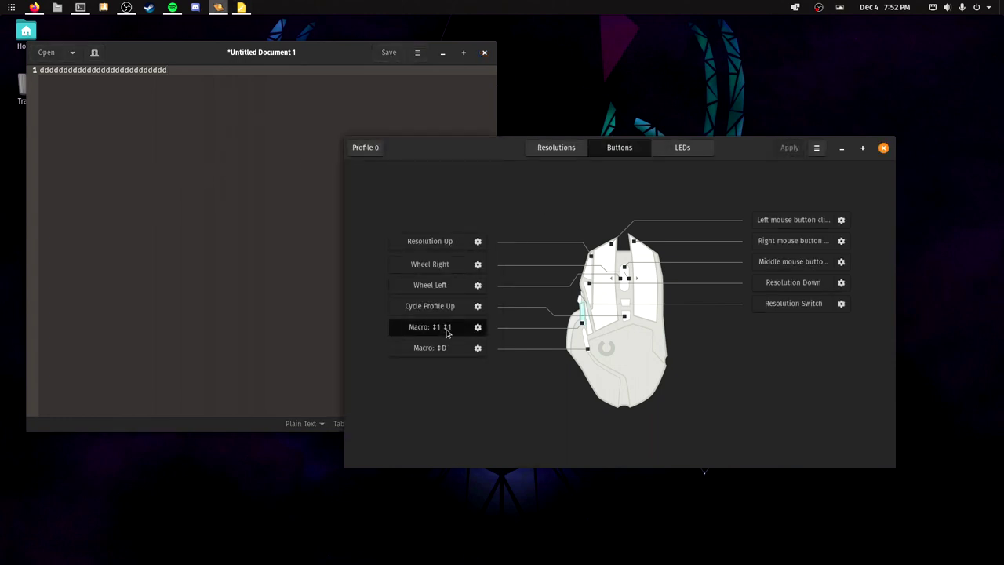
pyautogui.click(446, 327)
pyautogui.scroll(-3, 579, 300)
pyautogui.scroll(-1, 579, 301)
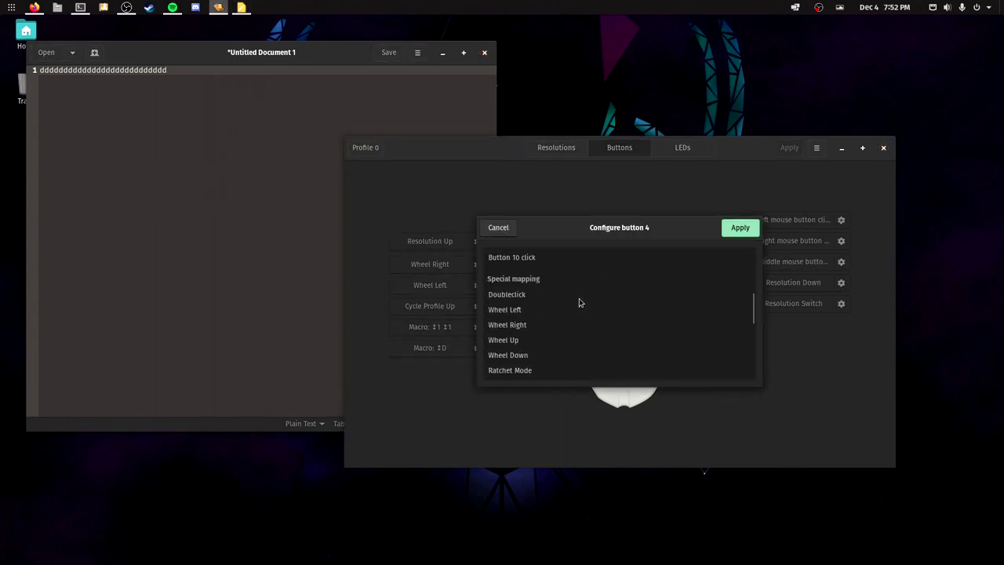
pyautogui.scroll(1, 579, 300)
pyautogui.click(498, 227)
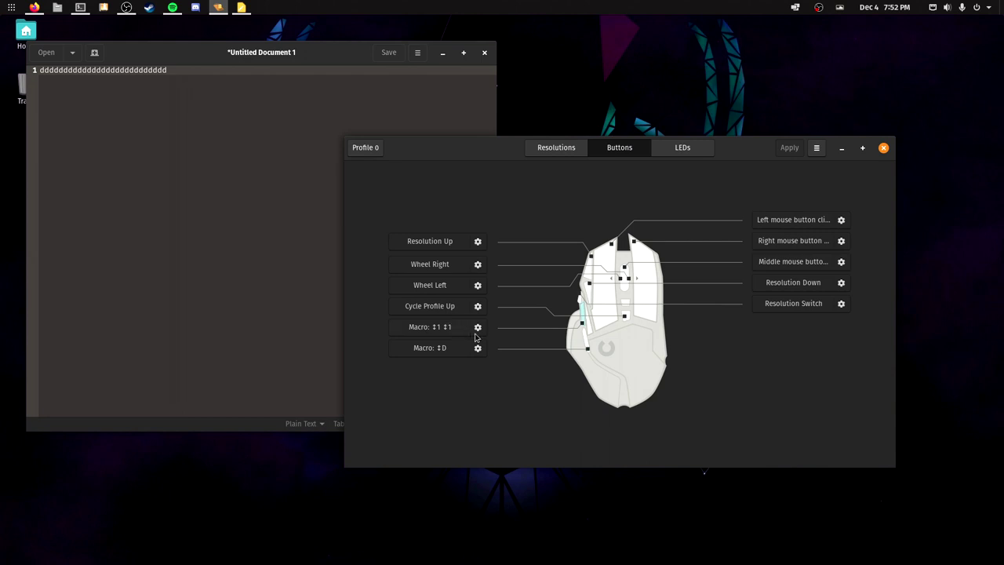
# Replace the double-1 macro on the side button with a Send keystroke macro for a single 1, and apply it
pyautogui.click(440, 327)
pyautogui.scroll(-3, 585, 310)
pyautogui.scroll(-5, 593, 318)
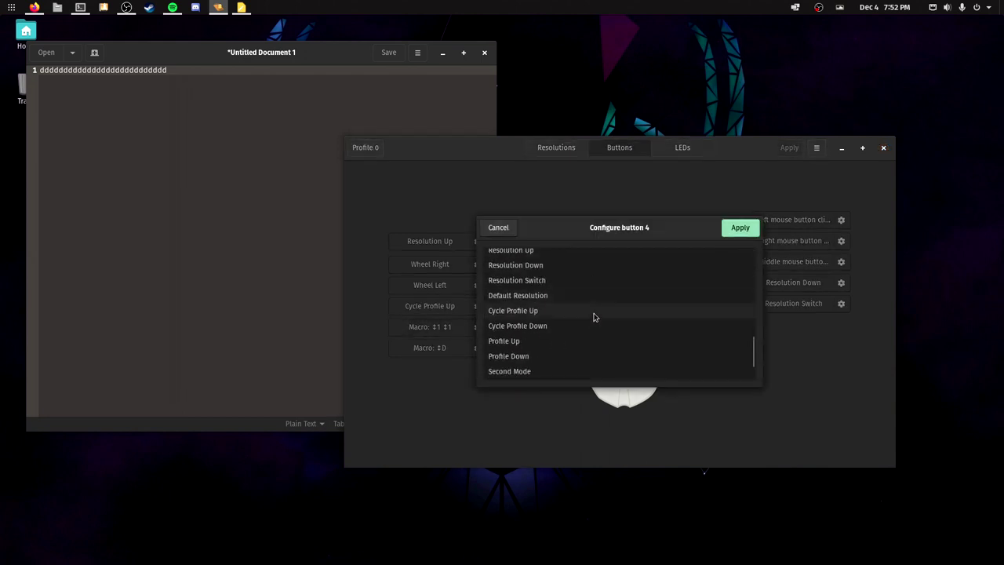
pyautogui.click(541, 370)
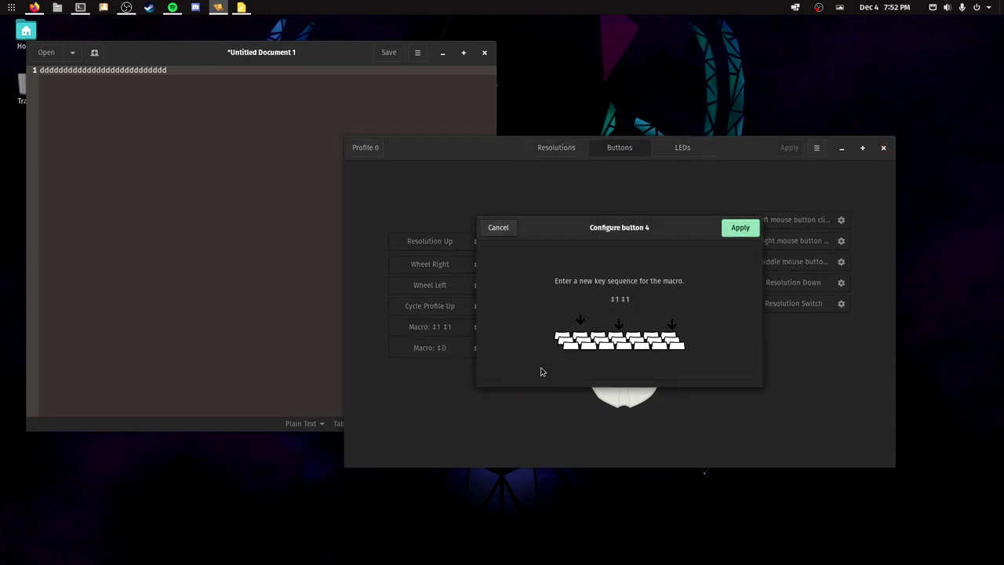
pyautogui.press('1')
pyautogui.click(754, 228)
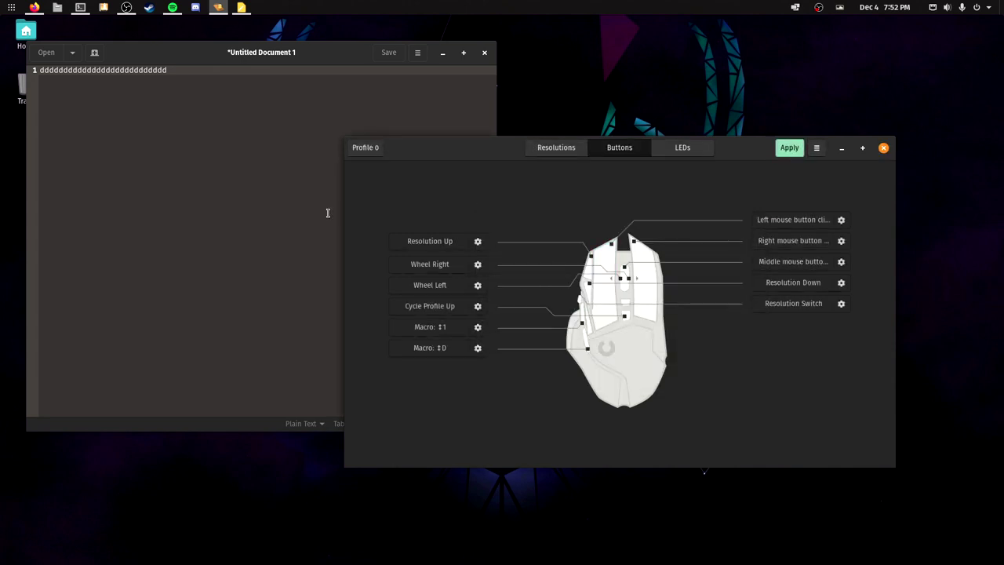
pyautogui.click(787, 149)
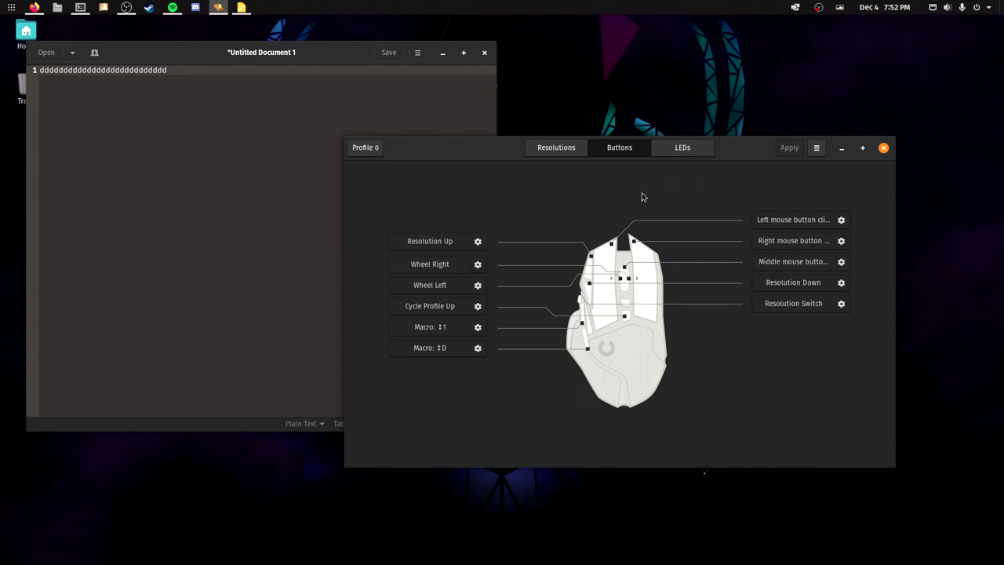
# Test both side button macros on a new second line of the document by entering repeated 1s followed by d characters
pyautogui.click(249, 102)
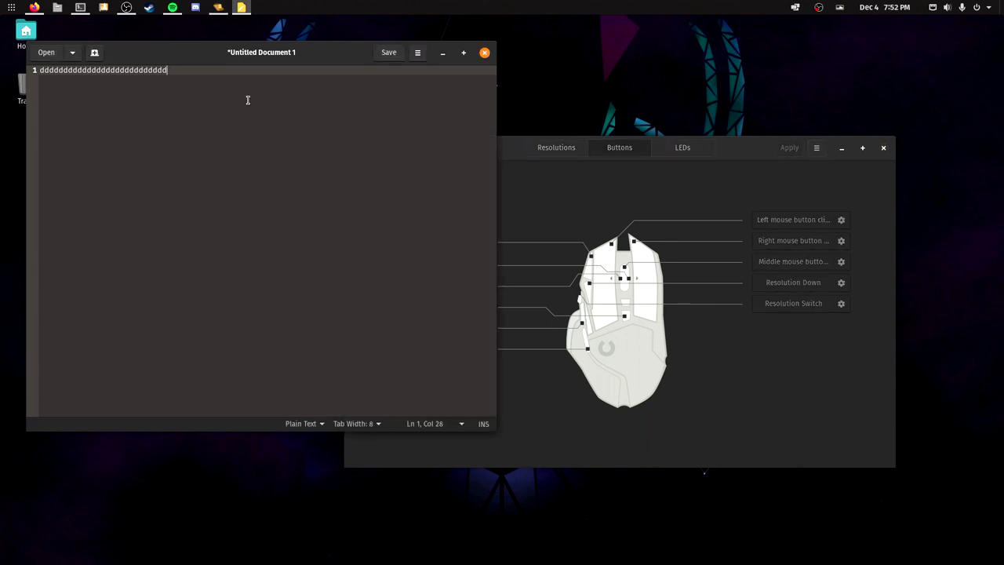
pyautogui.press('Return')
pyautogui.write('111')
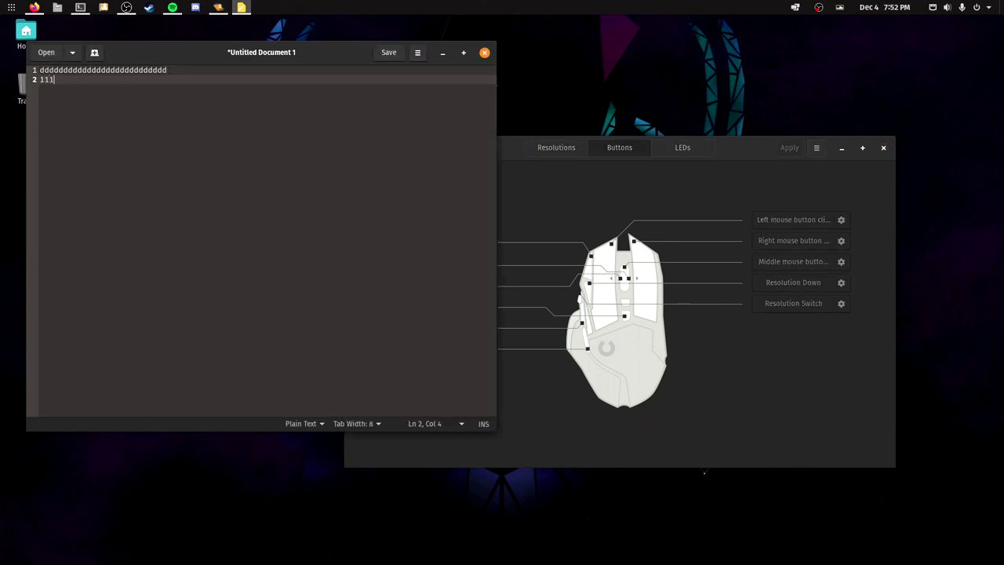
pyautogui.write('11111')
pyautogui.click(770, 154)
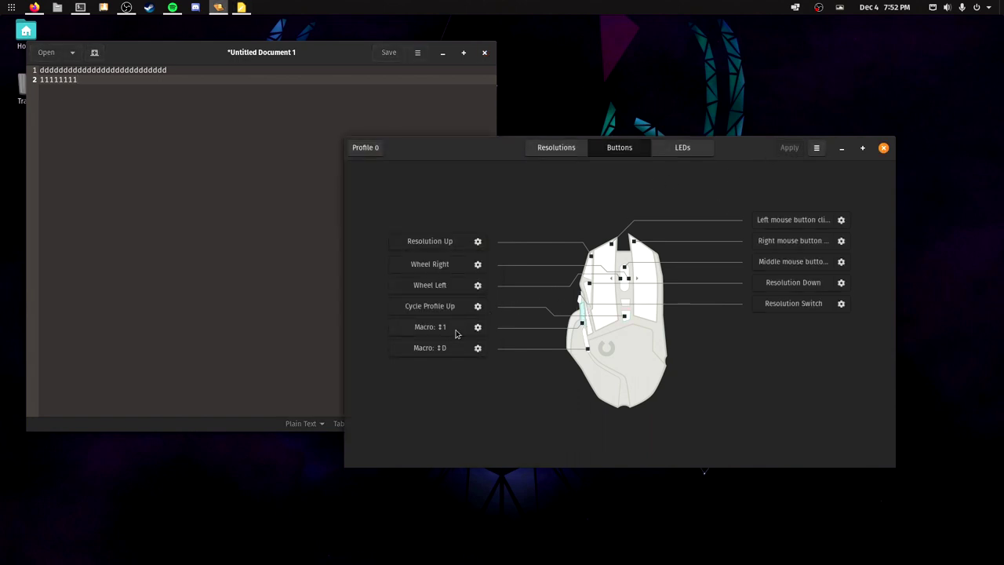
pyautogui.click(190, 214)
pyautogui.write('1111ddddd1')
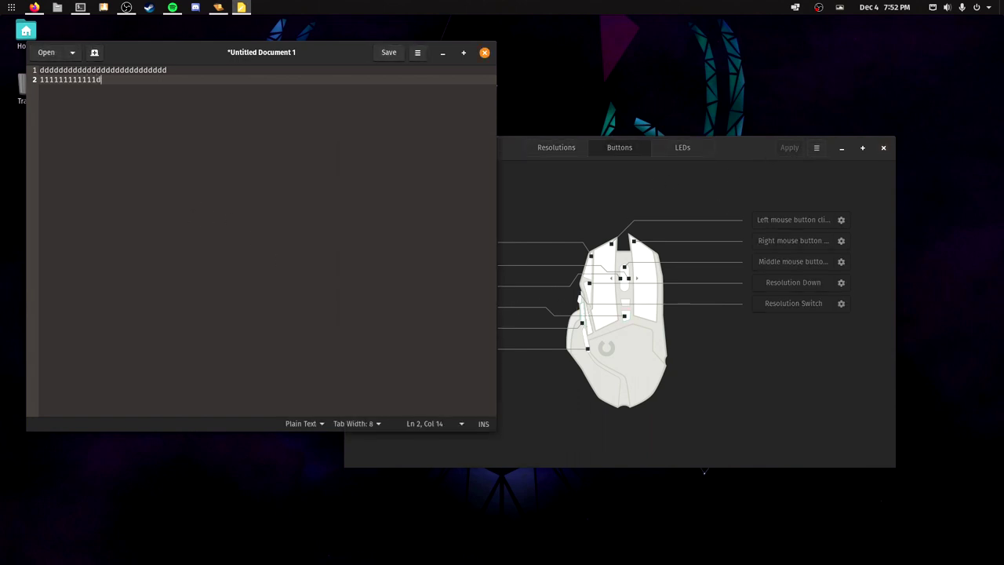
# Inspect the Solid colour choices for the logo LED, leaving its colour unchanged
pyautogui.click(745, 149)
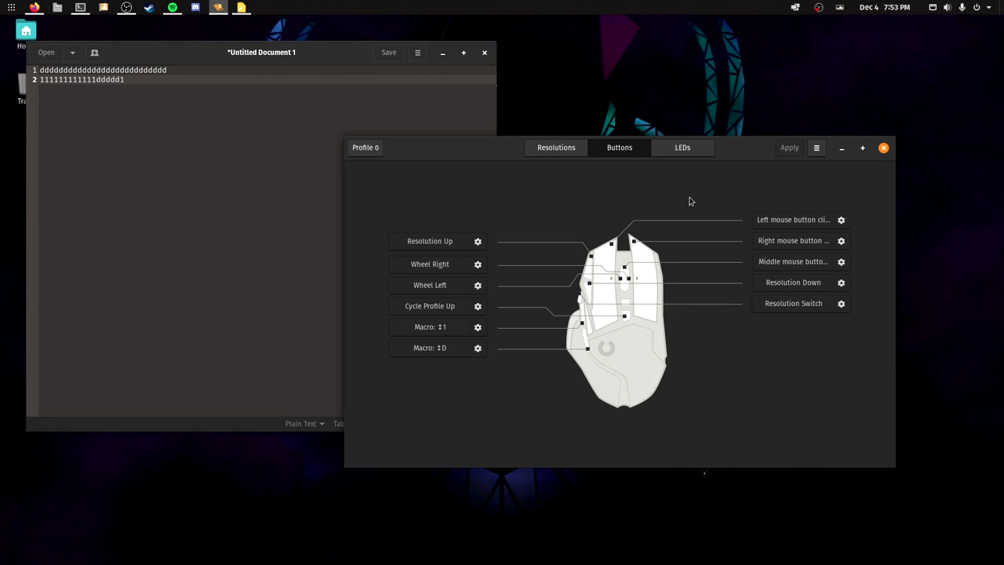
pyautogui.click(682, 151)
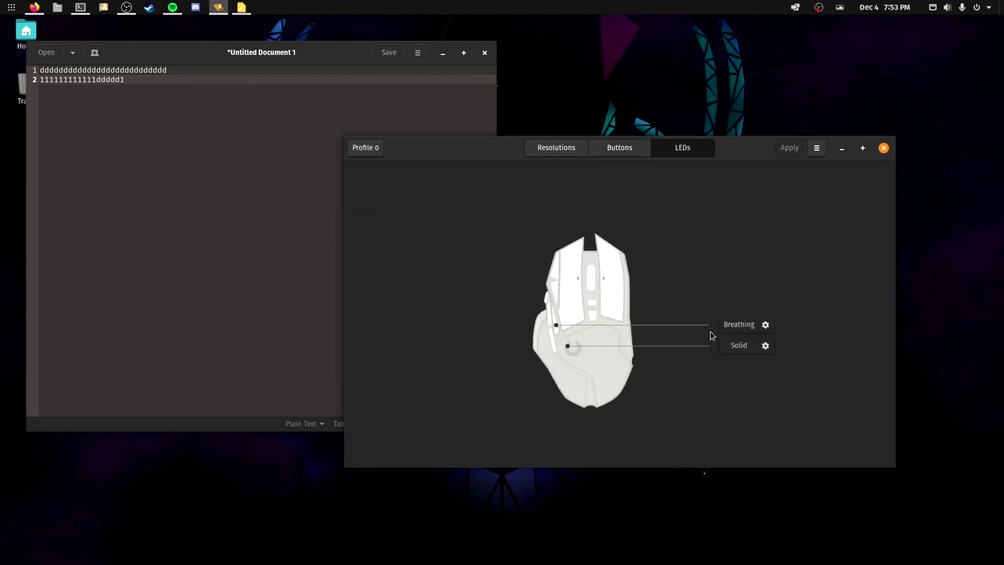
pyautogui.click(765, 346)
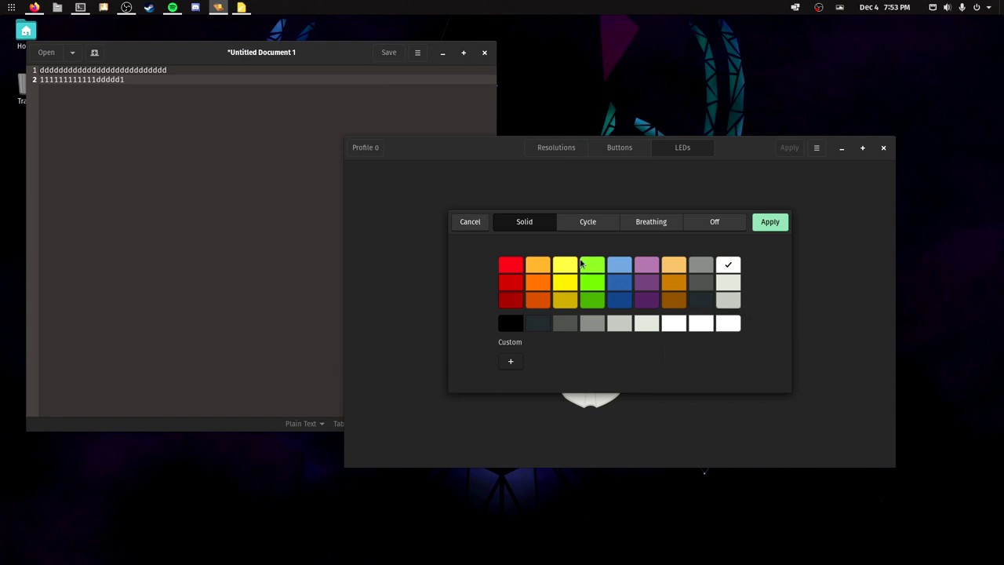
pyautogui.click(466, 224)
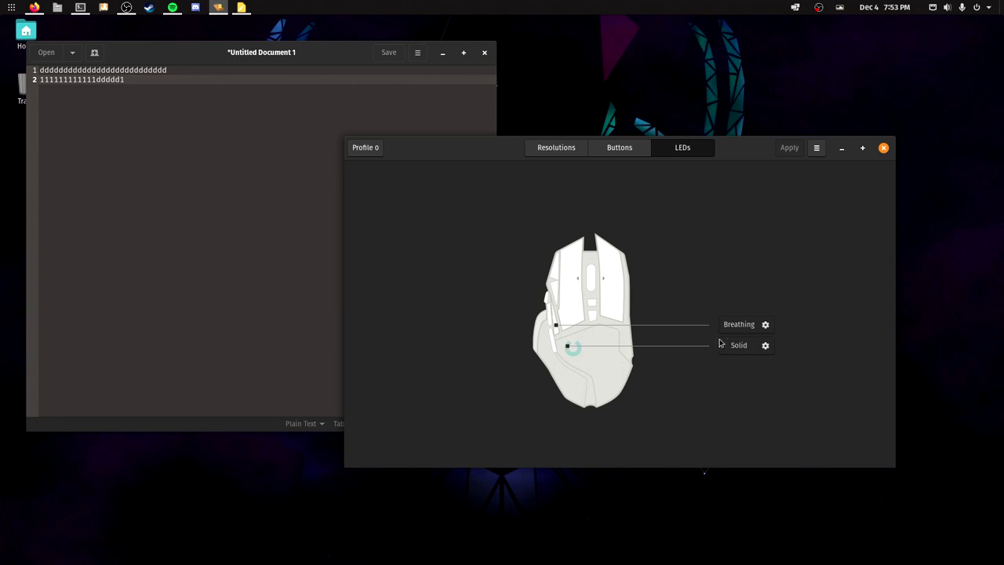
# Review the Solid, Cycle, Breathing and Off modes for the logo LED without applying any of them
pyautogui.click(751, 348)
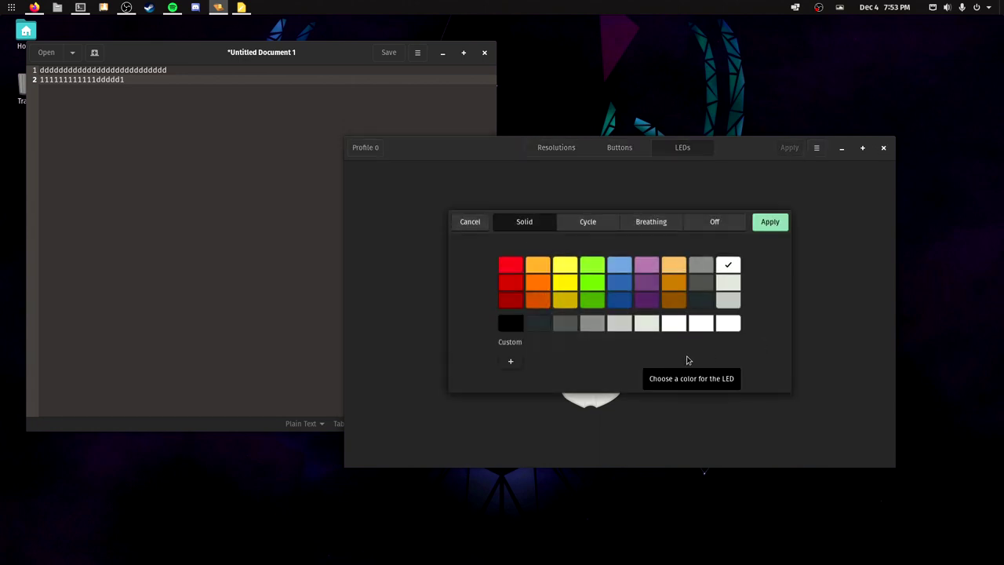
pyautogui.click(604, 228)
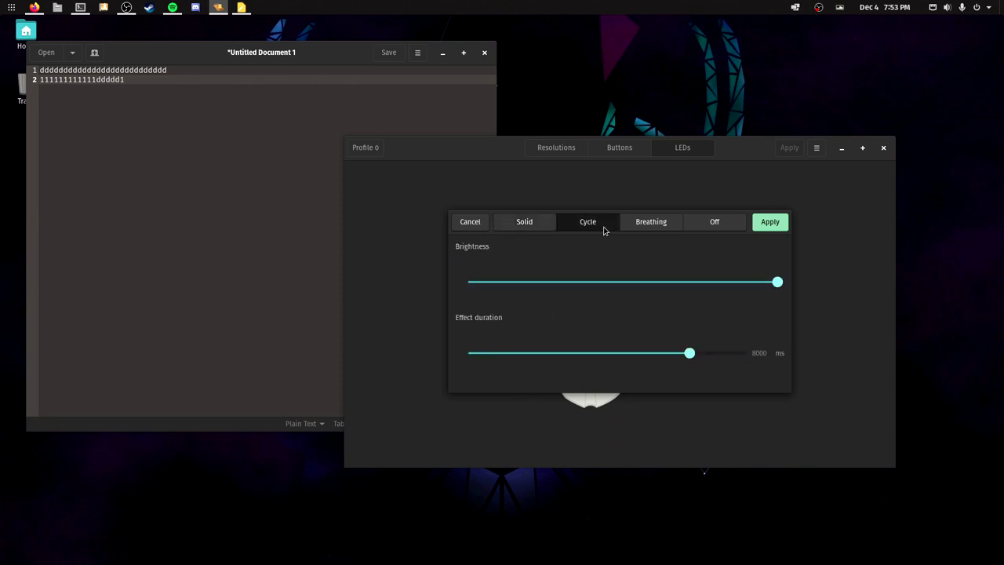
pyautogui.click(536, 227)
pyautogui.click(592, 225)
pyautogui.click(673, 226)
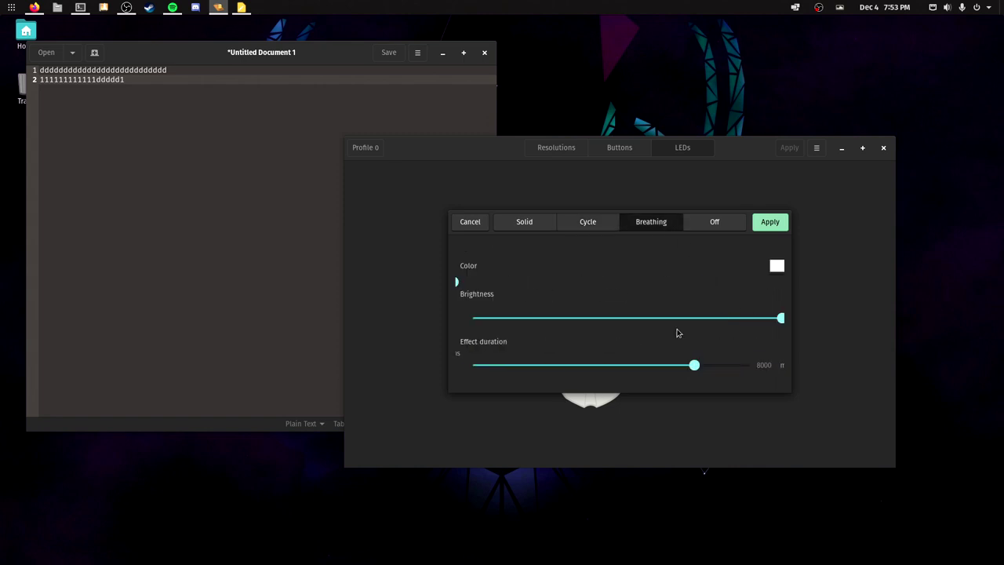
pyautogui.click(708, 228)
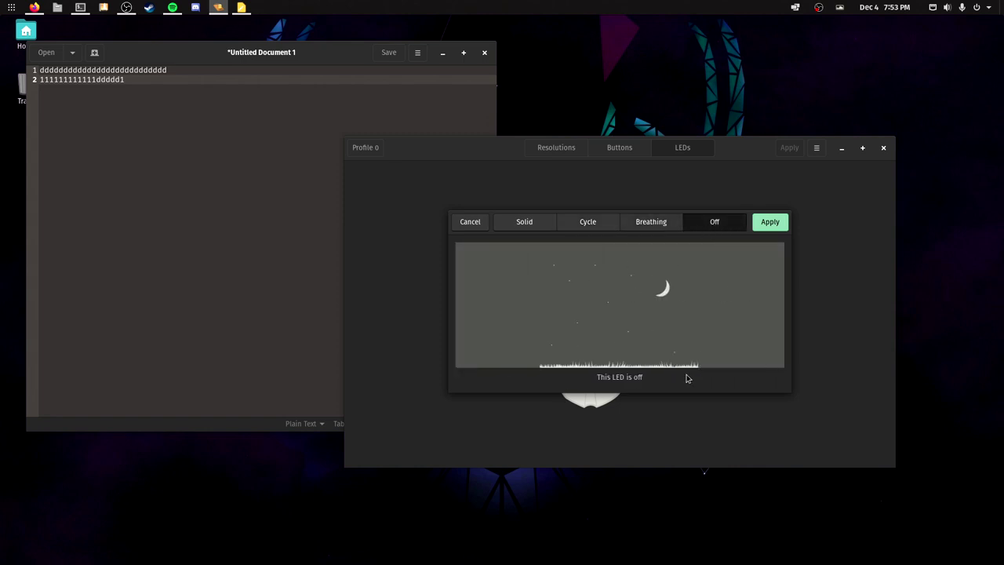
pyautogui.click(468, 222)
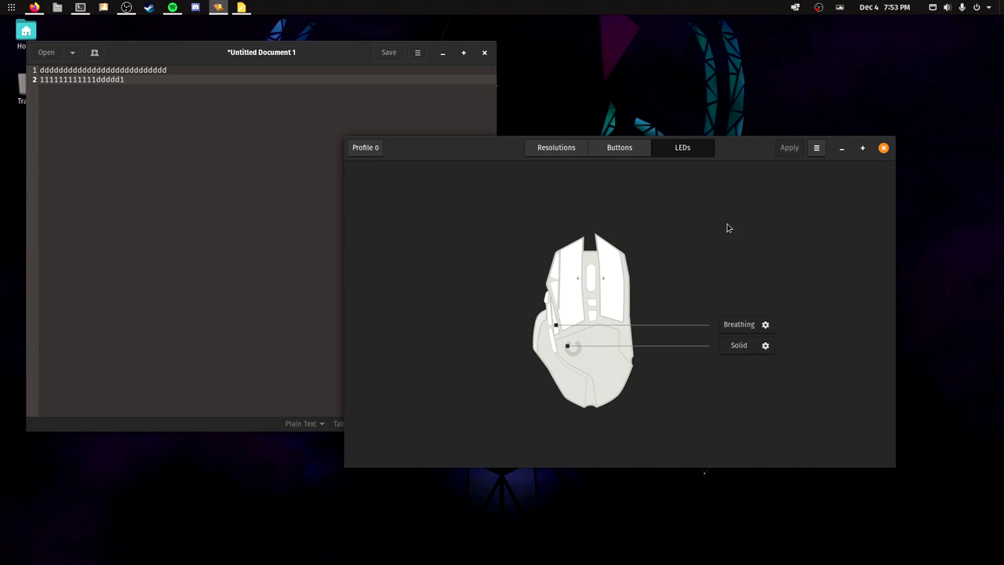
# Check Piper's version and licence information, and close it
pyautogui.click(815, 149)
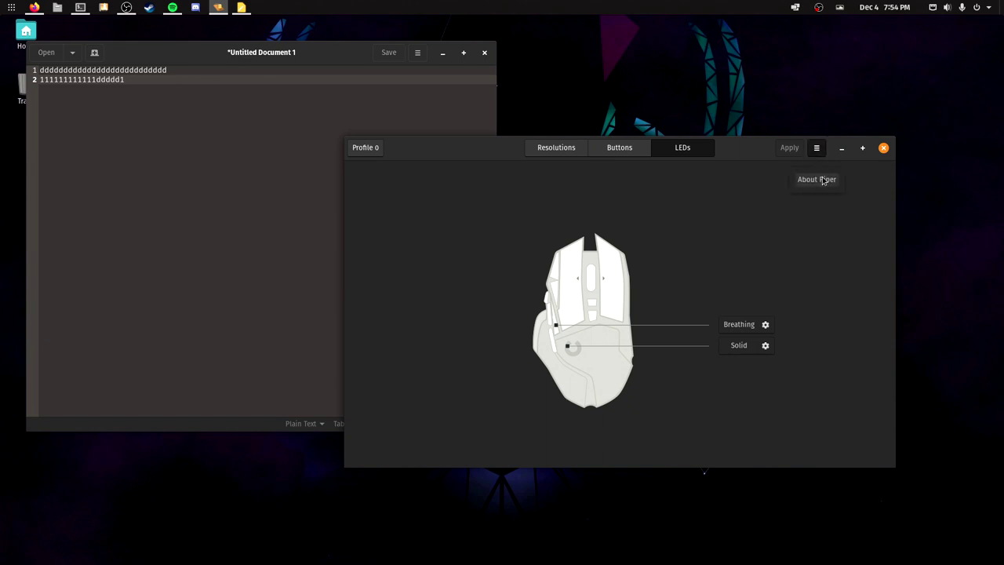
pyautogui.click(817, 179)
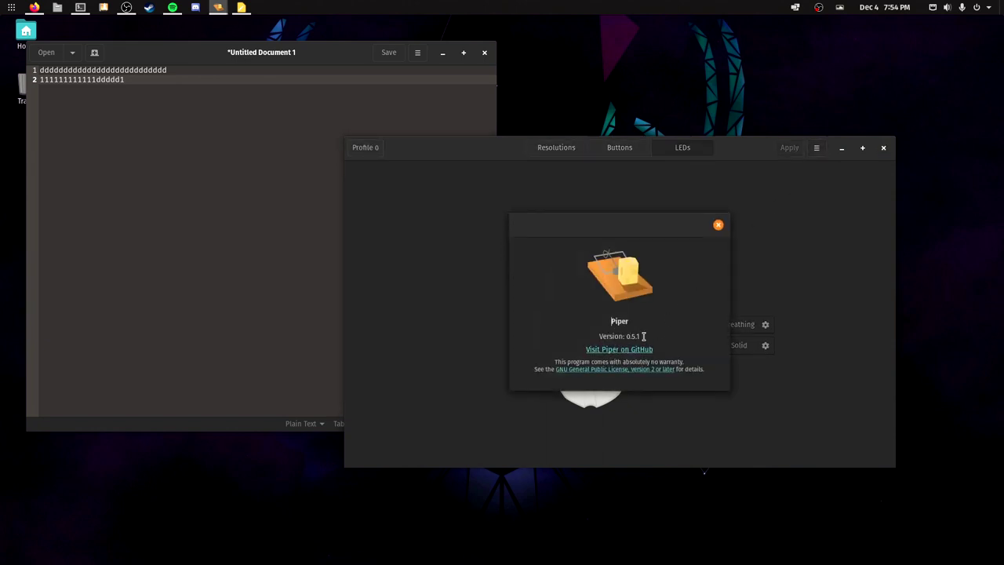
pyautogui.click(718, 225)
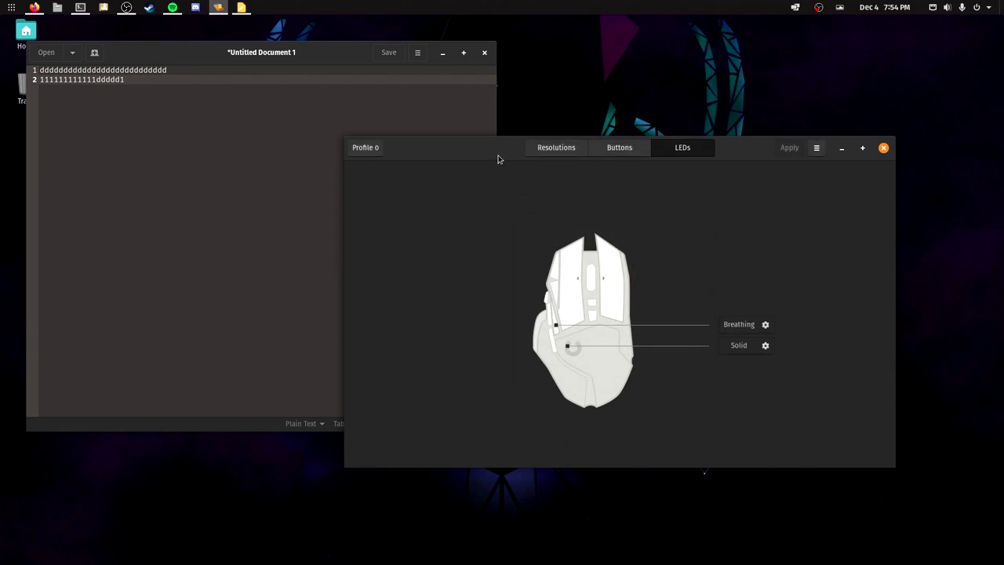
# Review the mouse's button assignments, LED settings and resolution settings, ending on the resolutions
pyautogui.moveTo(497, 157); pyautogui.dragTo(471, 148)
pyautogui.click(569, 139)
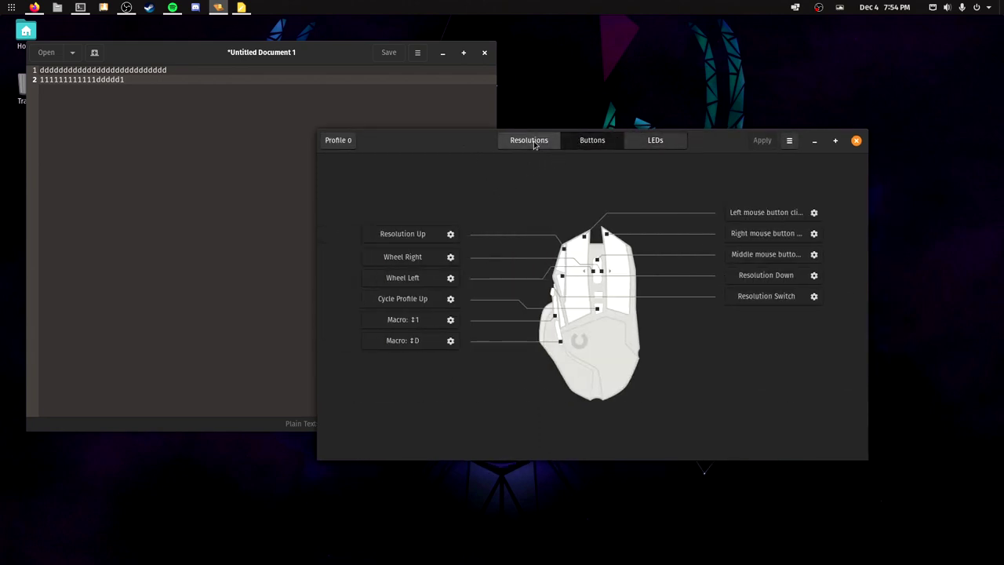
pyautogui.click(534, 141)
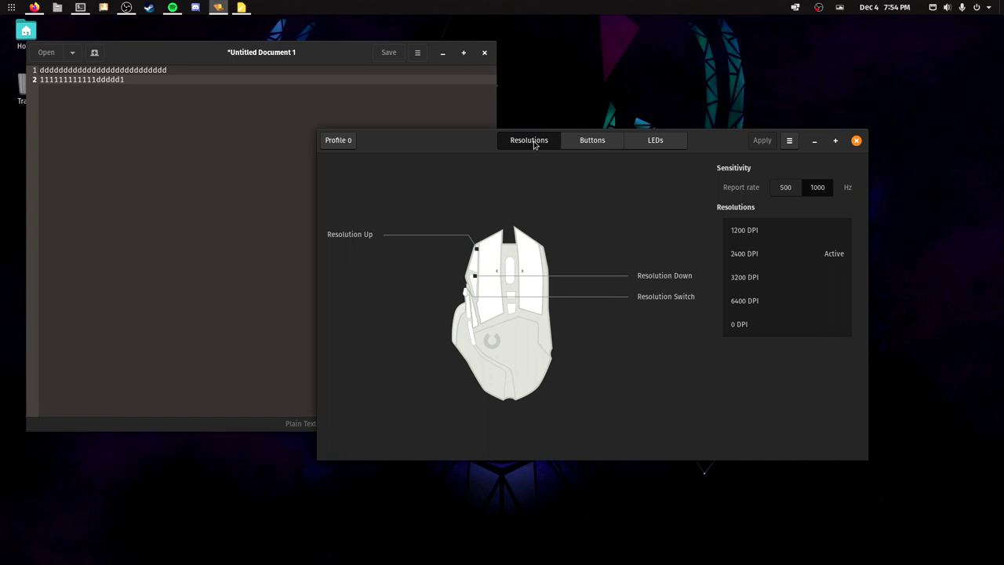
pyautogui.click(594, 143)
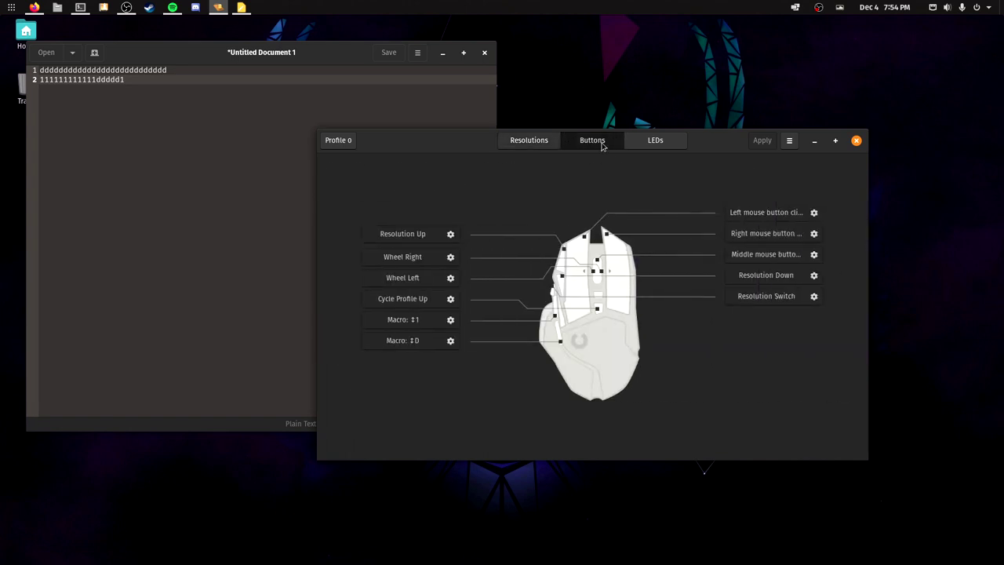
pyautogui.click(657, 146)
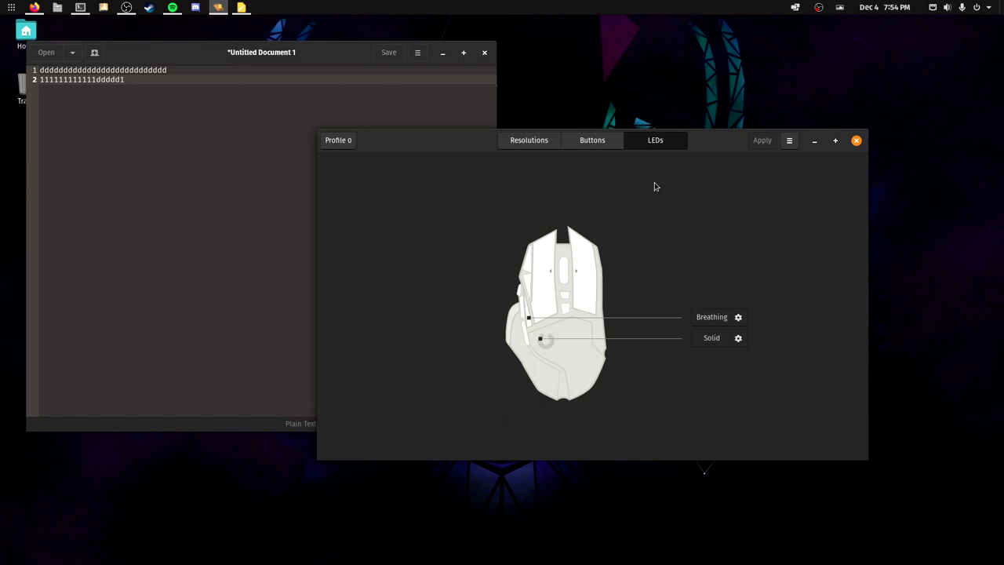
pyautogui.click(580, 142)
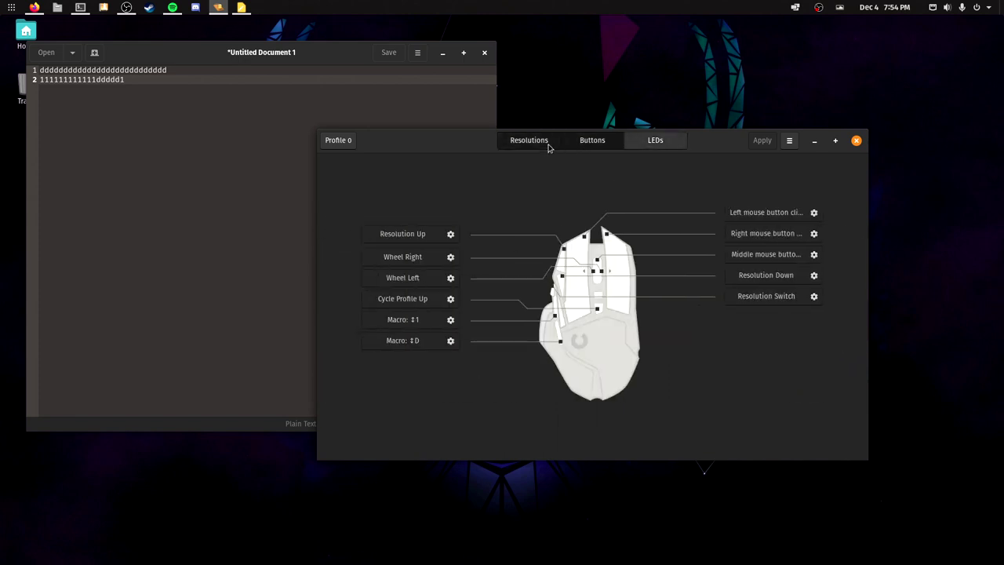
pyautogui.click(550, 148)
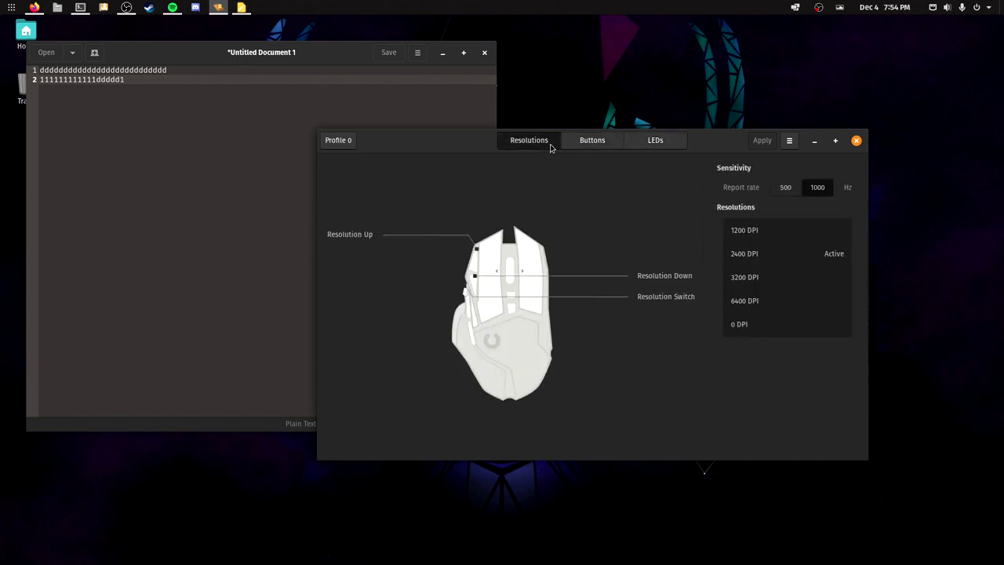
# View the About Piper information again, close it, and shift the Piper window slightly away from the text document
pyautogui.click(791, 145)
pyautogui.click(775, 177)
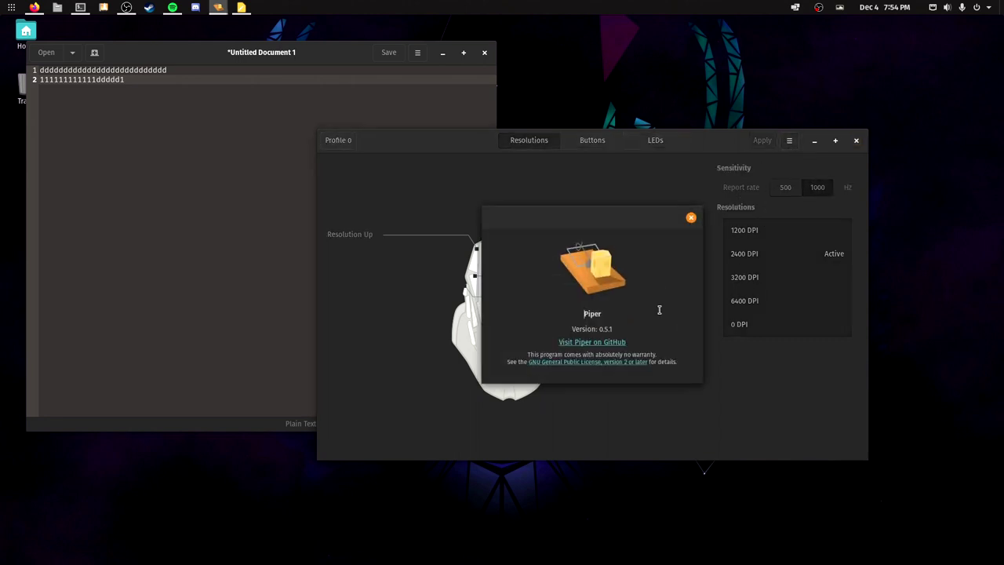
pyautogui.moveTo(603, 219); pyautogui.dragTo(533, 222)
pyautogui.click(621, 226)
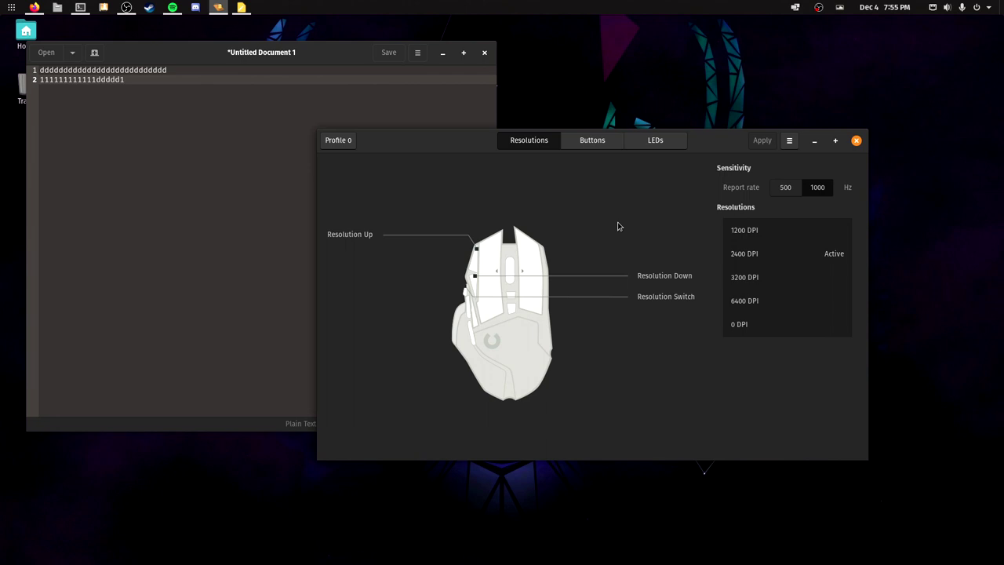
pyautogui.moveTo(701, 142); pyautogui.dragTo(733, 151)
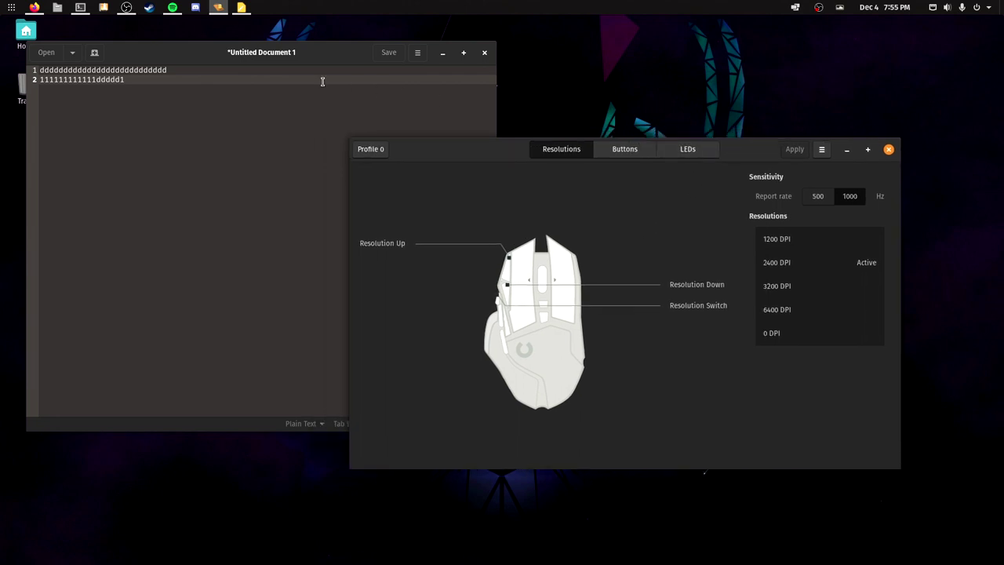
# Examine the screenshots, installation notes and supported devices on Piper's GitHub page in Firefox, accepting its optional cookies, and minimize the browser
pyautogui.click(35, 7)
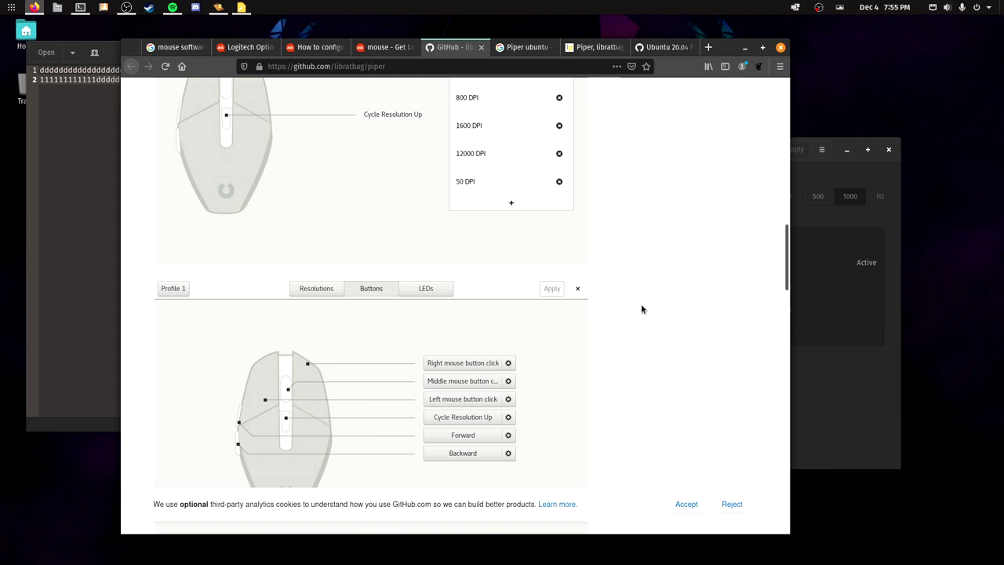
pyautogui.scroll(-3, 644, 305)
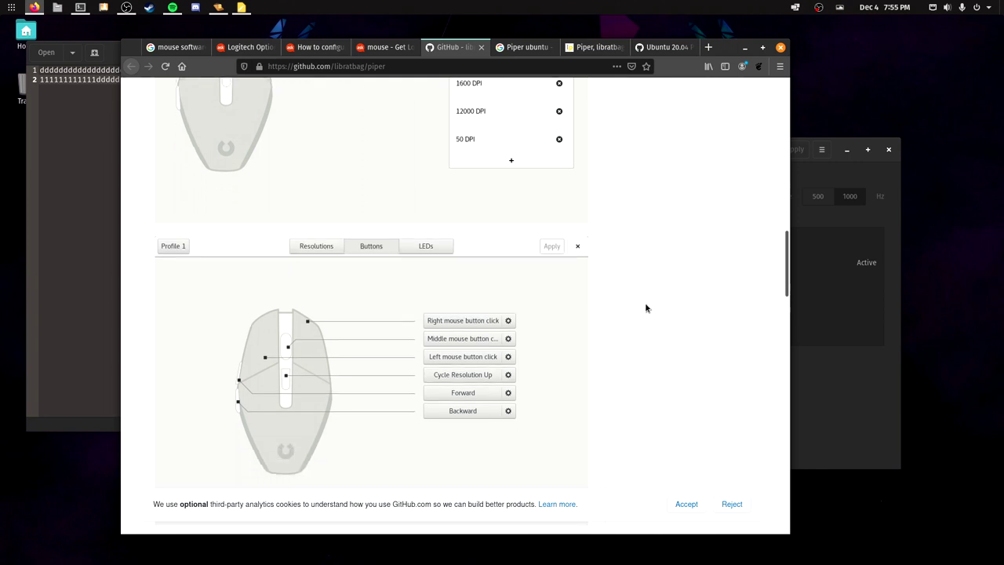
pyautogui.click(694, 502)
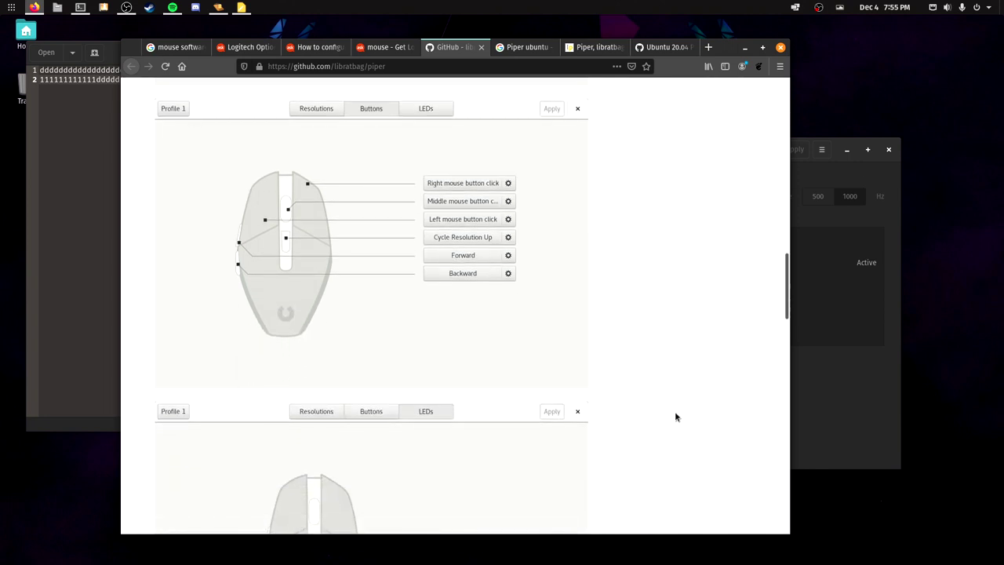
pyautogui.scroll(-7, 675, 415)
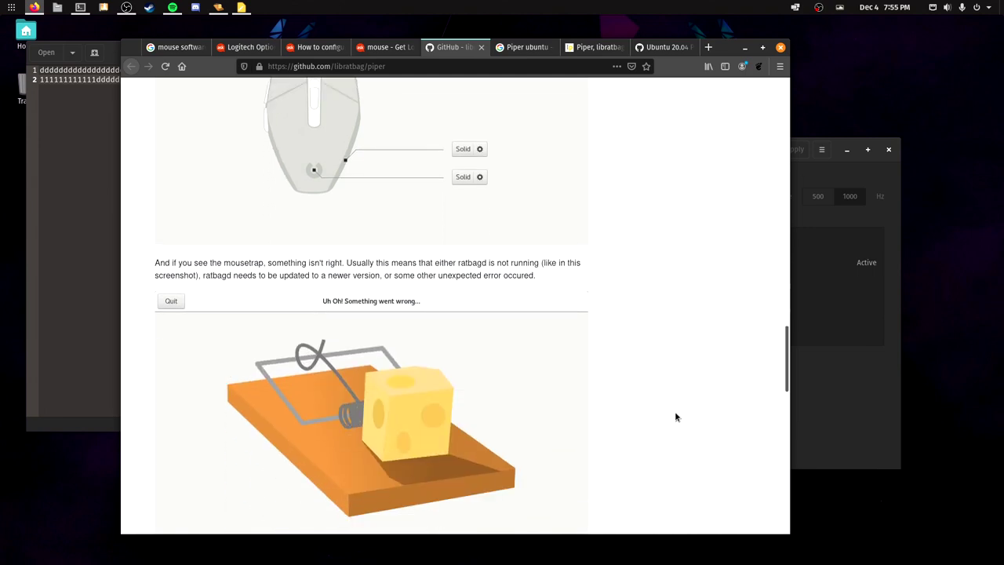
pyautogui.scroll(-8, 675, 416)
pyautogui.scroll(-1, 675, 411)
pyautogui.scroll(15, 674, 411)
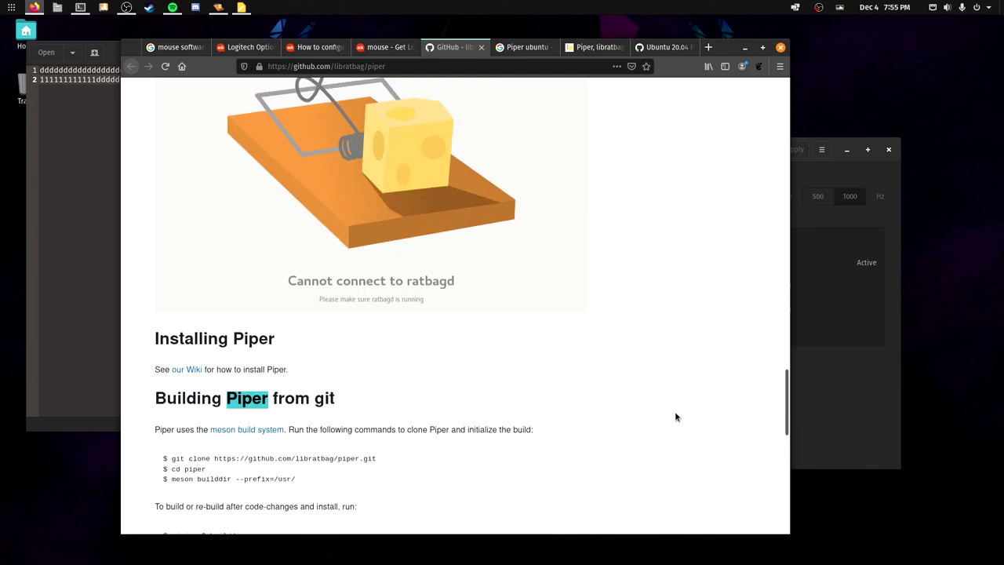
pyautogui.scroll(15, 663, 408)
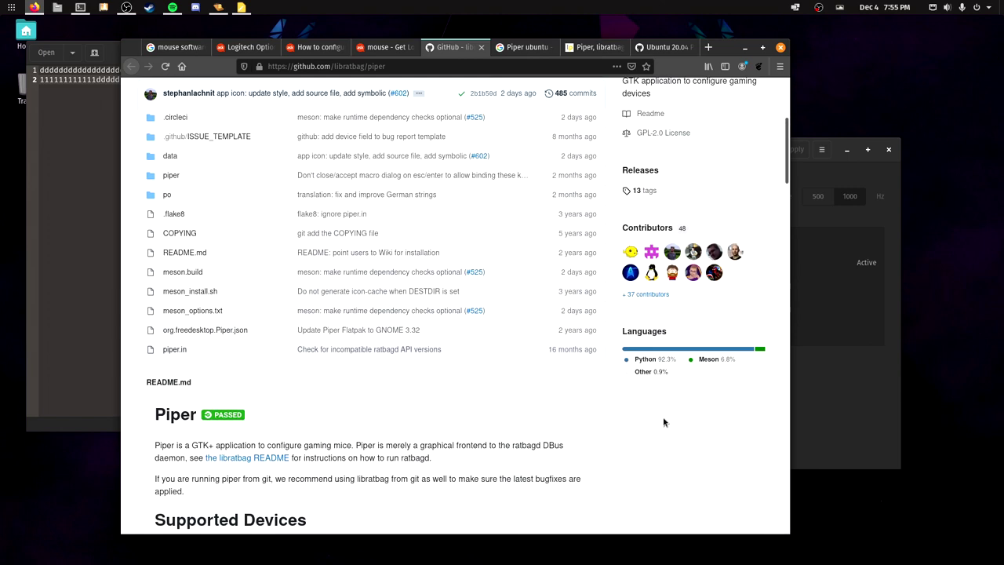
pyautogui.scroll(-10, 663, 422)
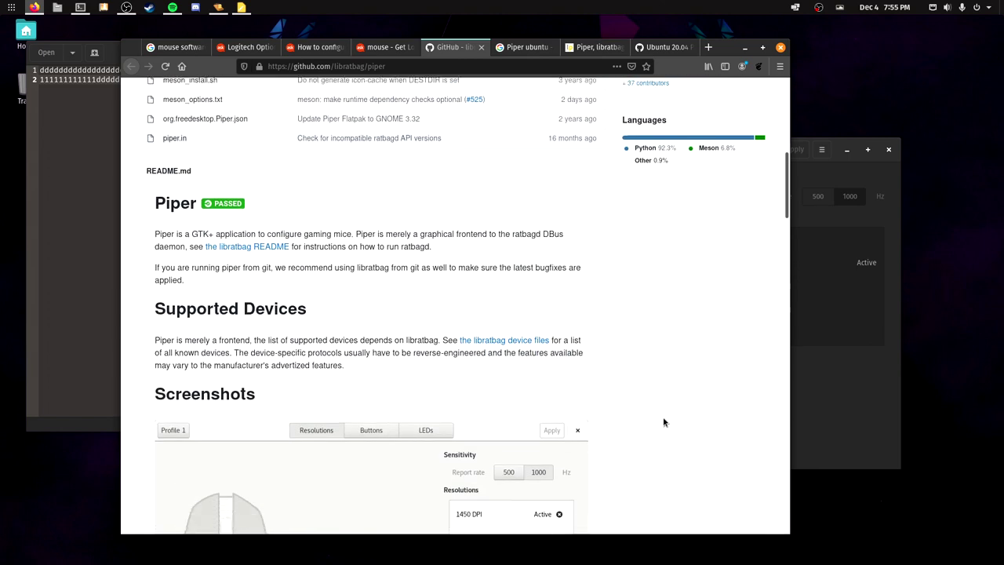
pyautogui.scroll(-8, 663, 422)
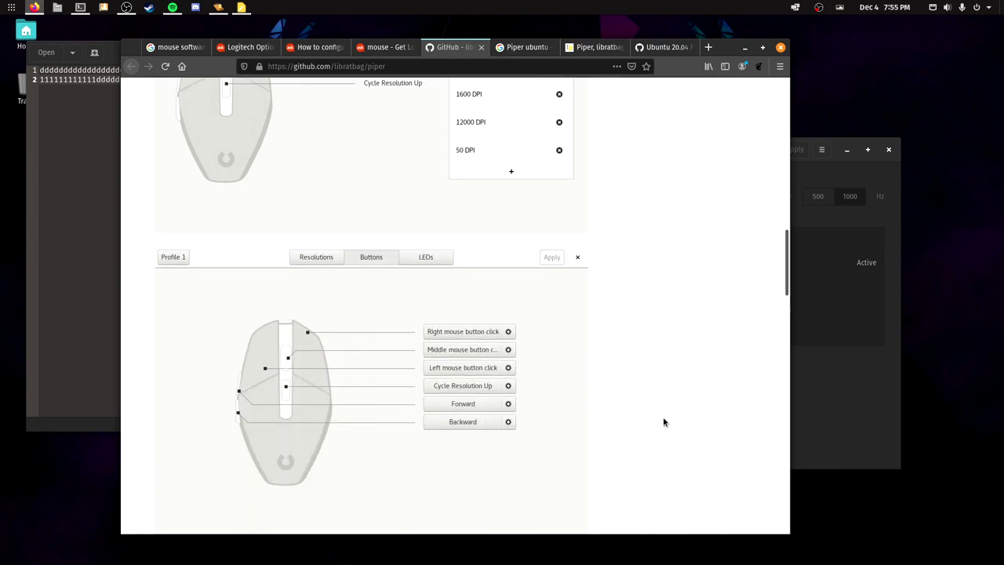
pyautogui.click(744, 47)
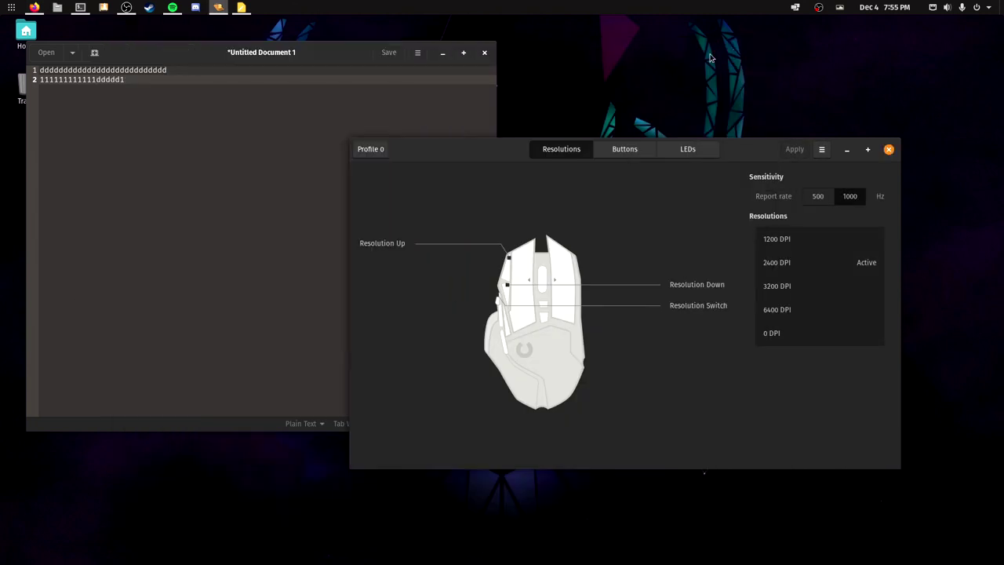
# Look through the mouse's LED settings, resolutions and button assignments, ending on the buttons
pyautogui.click(684, 155)
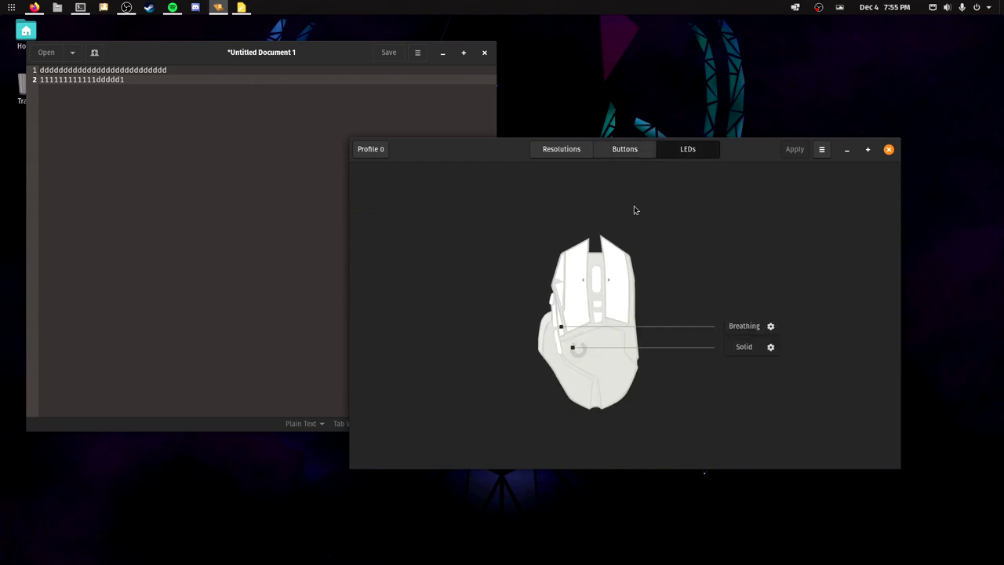
pyautogui.click(545, 154)
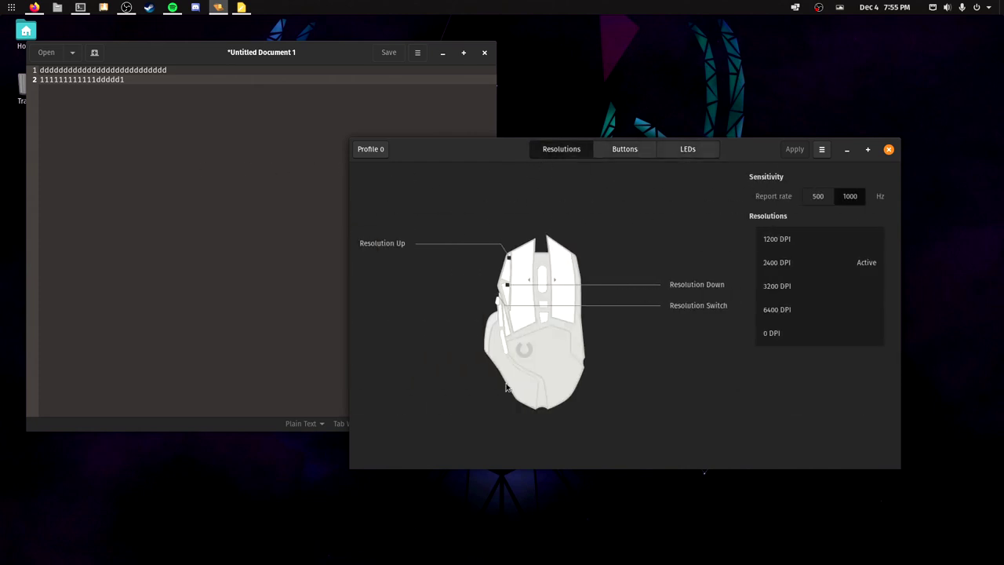
pyautogui.click(617, 157)
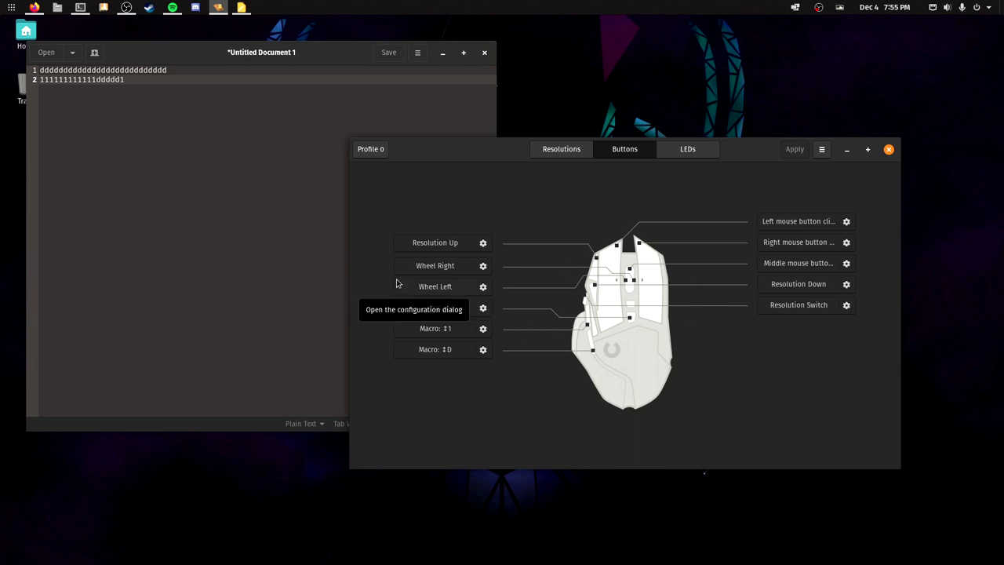
# Test both side button macros again by adding more 1s and d characters to the document's second line, and return to Piper
pyautogui.click(251, 219)
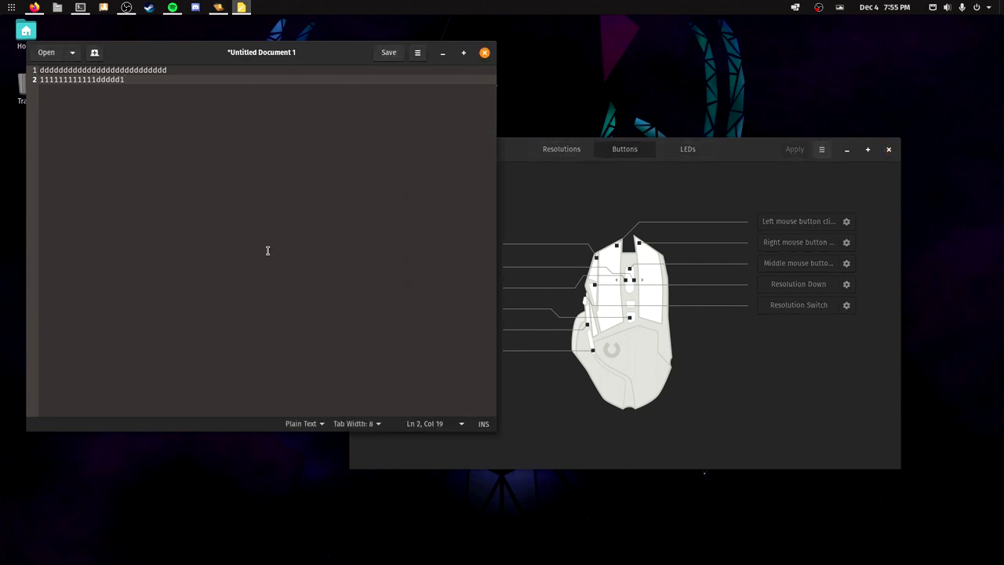
pyautogui.write('1111dddddd')
pyautogui.click(508, 162)
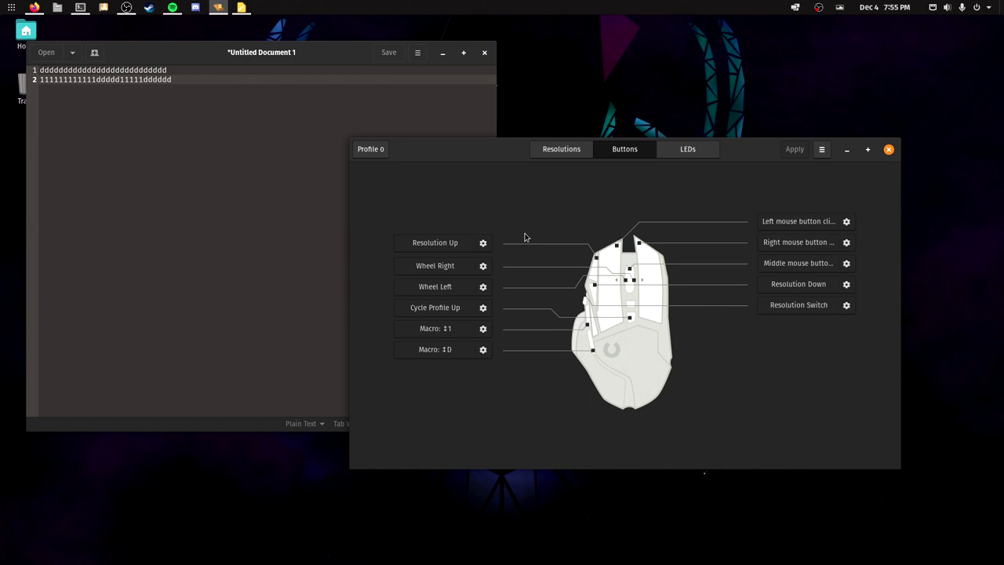
# Switch to Firefox and review Piper's GitHub README, covering its supported devices, interface screenshots, ratbagd error page, and installation, build and contributing notes
pyautogui.click(219, 8)
pyautogui.click(219, 8)
pyautogui.click(34, 7)
pyautogui.scroll(4, 449, 275)
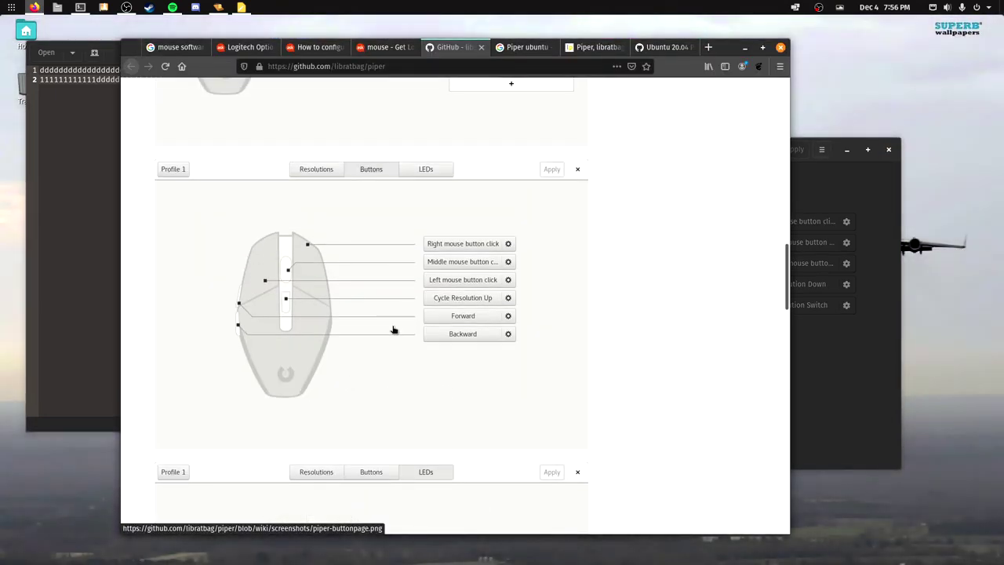
pyautogui.scroll(8, 400, 333)
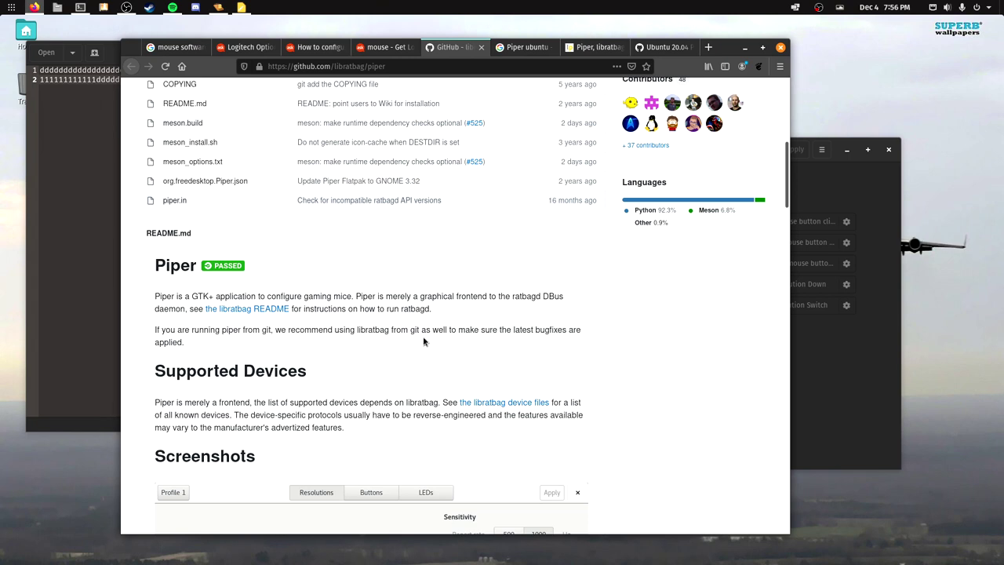
pyautogui.scroll(-8, 440, 355)
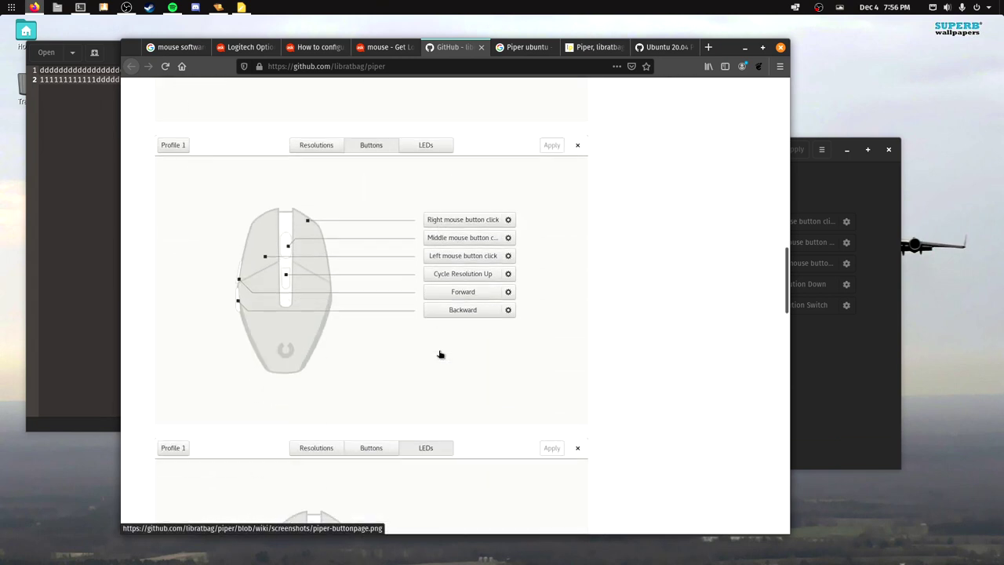
pyautogui.scroll(-1, 440, 354)
pyautogui.scroll(-4, 441, 355)
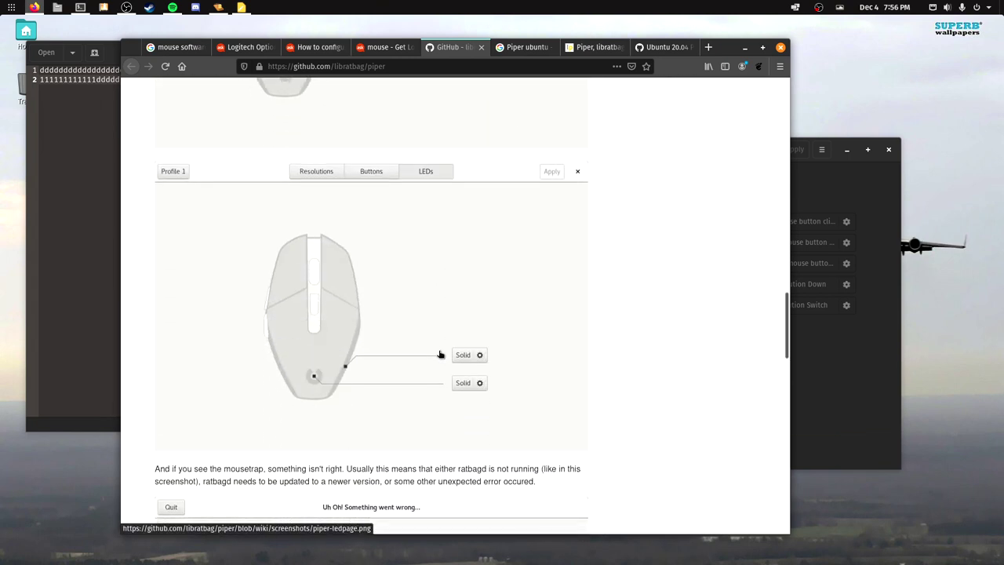
pyautogui.scroll(-8, 437, 354)
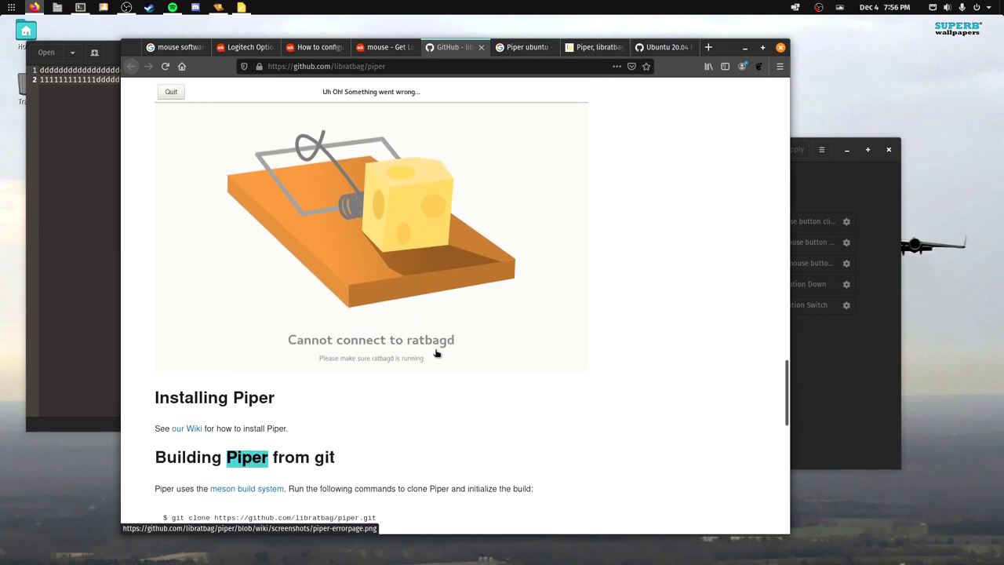
pyautogui.scroll(-1, 431, 351)
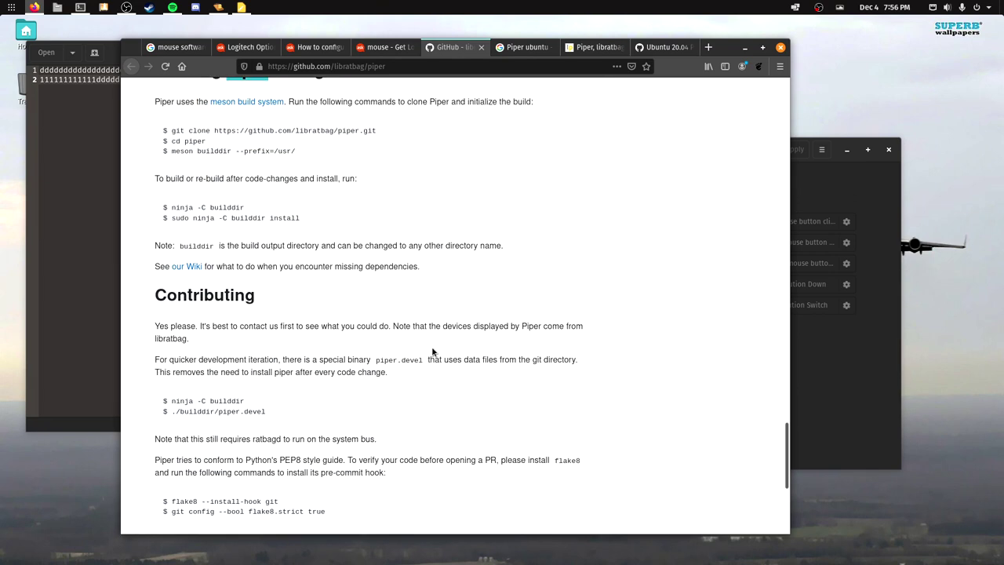